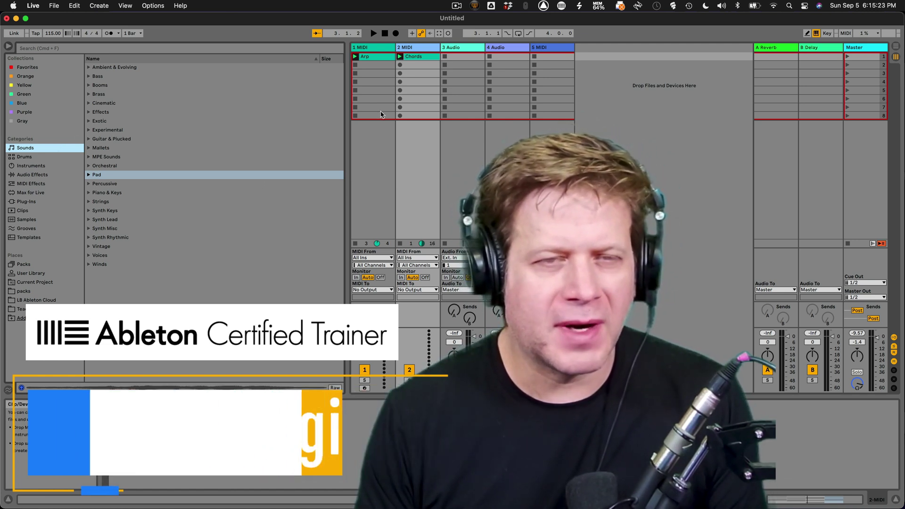
- Select track 1 MIDI, then select and auto-arm the 2 MIDI track holding the Chords clip
left_click(382, 159)
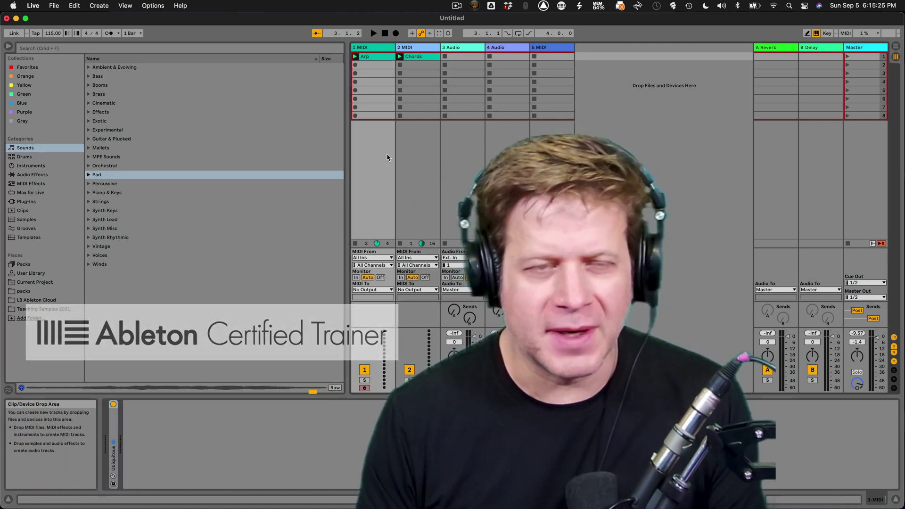
left_click(425, 160)
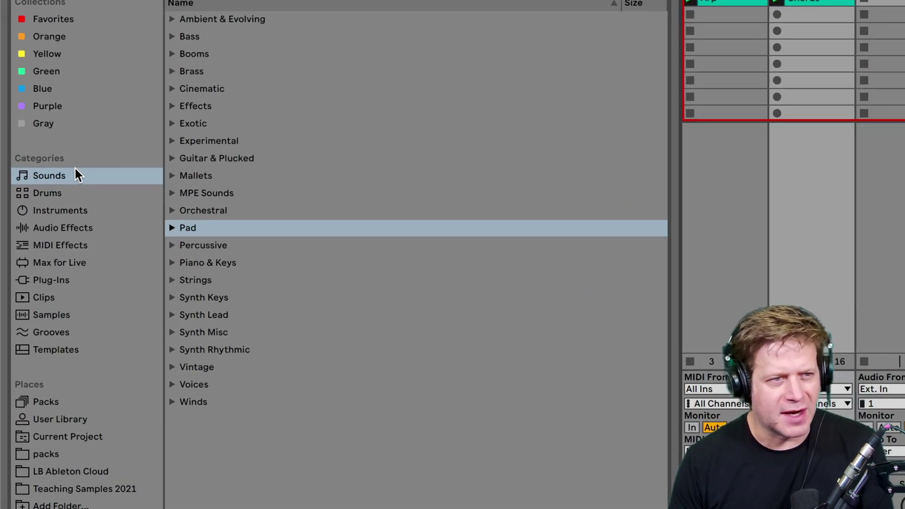
- Show Sounds, expand the Pad folder and audition the 80s Wavepad Pad preset
left_click(72, 172)
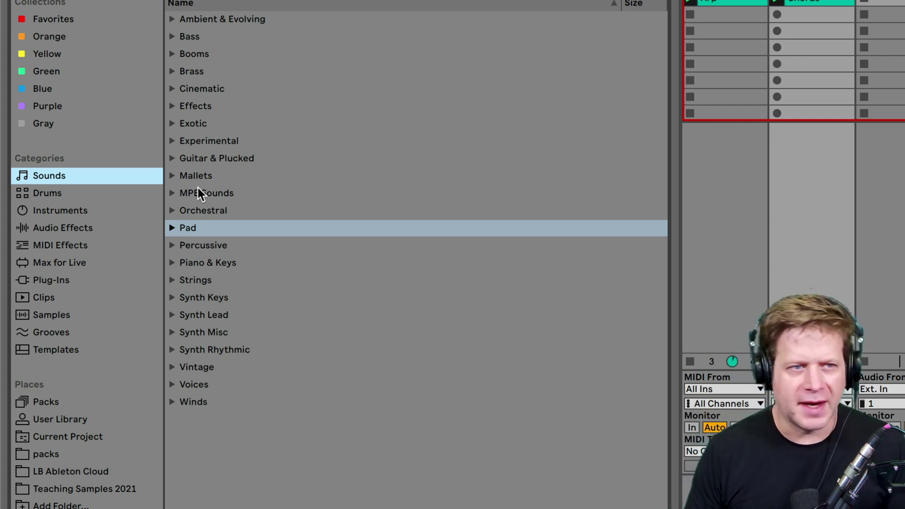
left_click(173, 228)
left_click(173, 227)
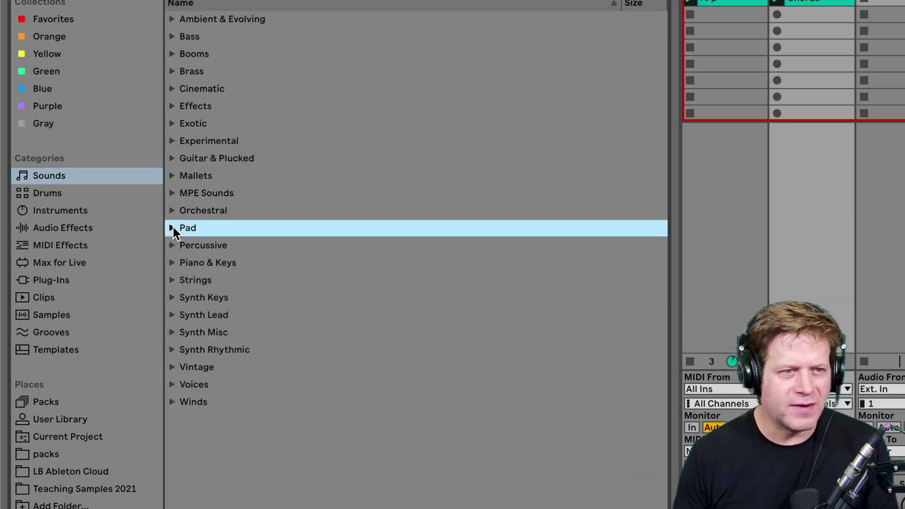
left_click(172, 228)
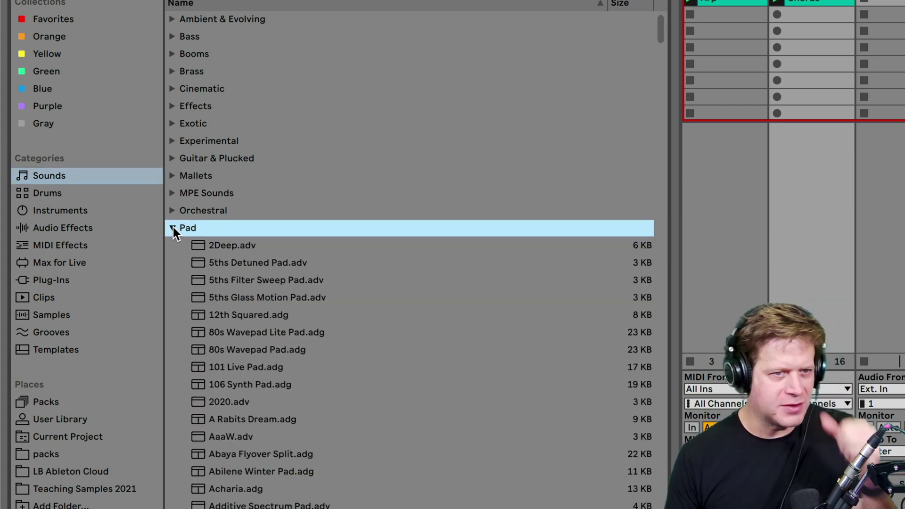
left_click(278, 349)
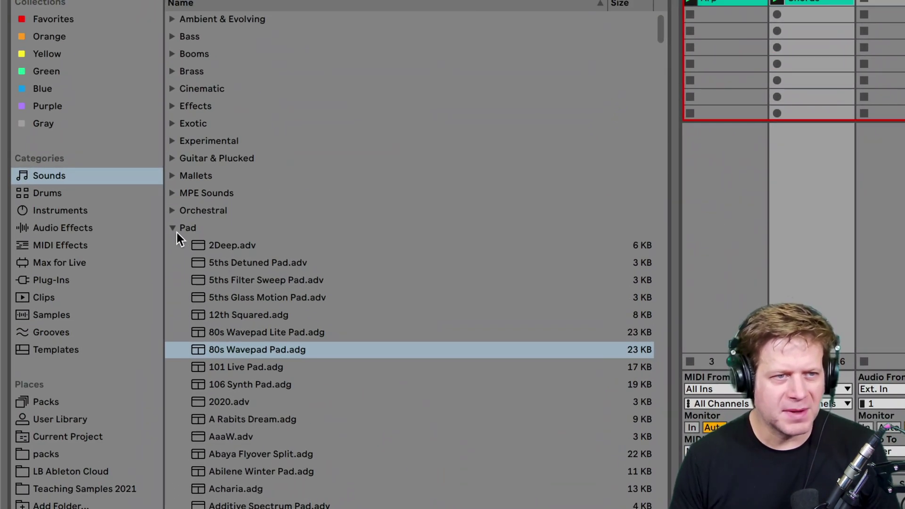
- Collapse the Pad folder, list the Instruments category and select Wavetable
left_click(176, 230)
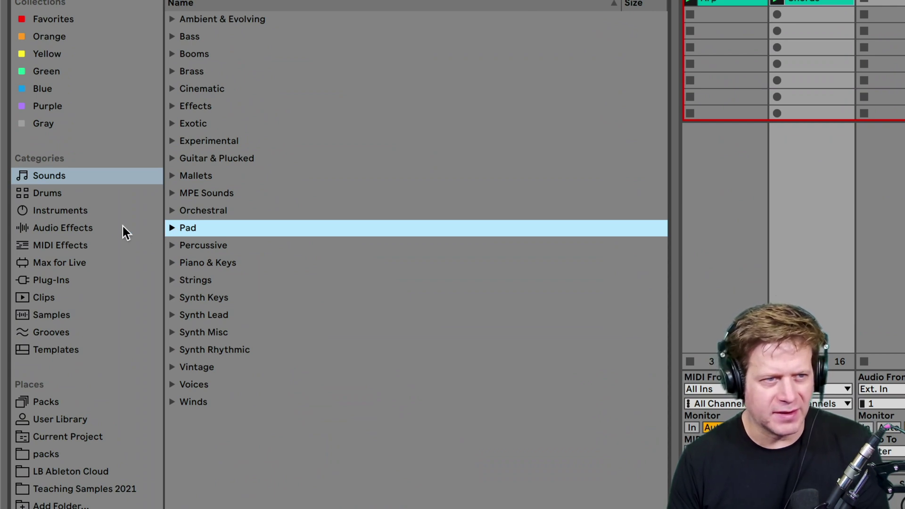
left_click(87, 210)
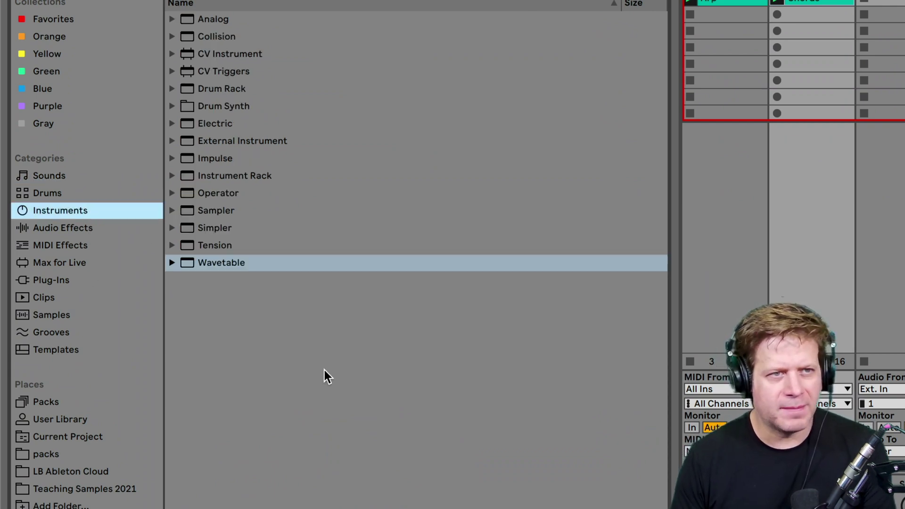
left_click(451, 299)
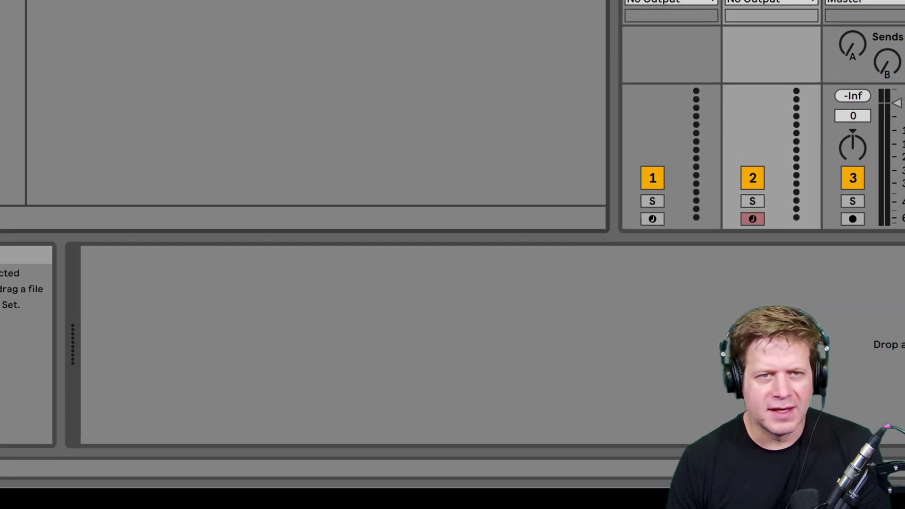
- On track 1's Analog, detune Osc2 to -0.09 and set Fil1 to 791 Hz with 25% resonance
left_click(648, 22)
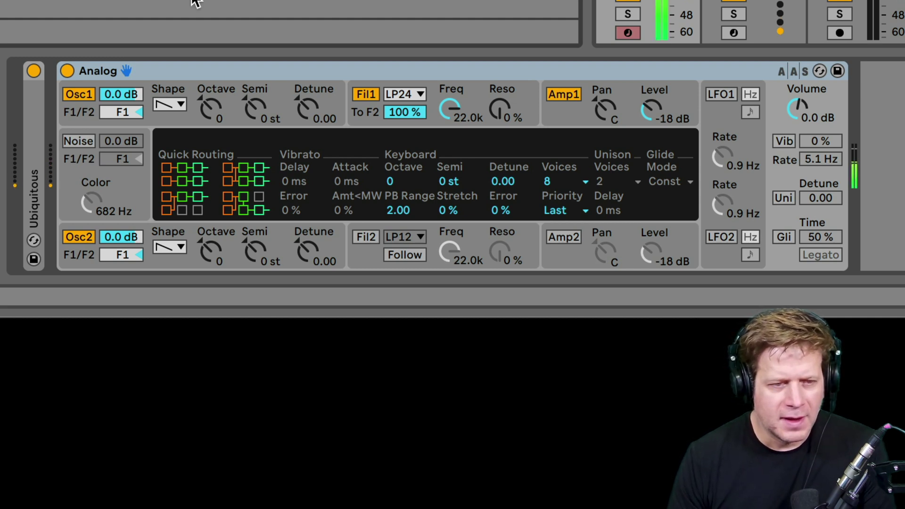
left_click(307, 248)
left_click_drag(307, 248, 308, 251)
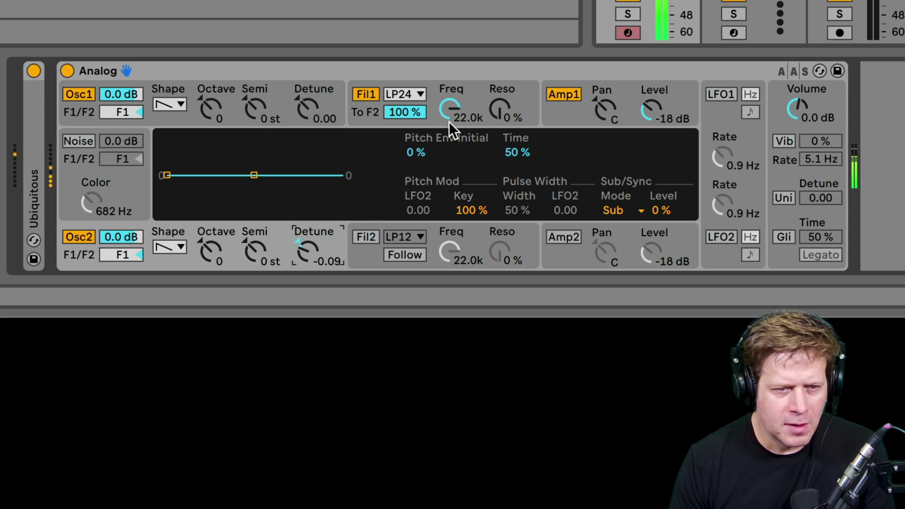
left_click_drag(450, 106, 450, 124)
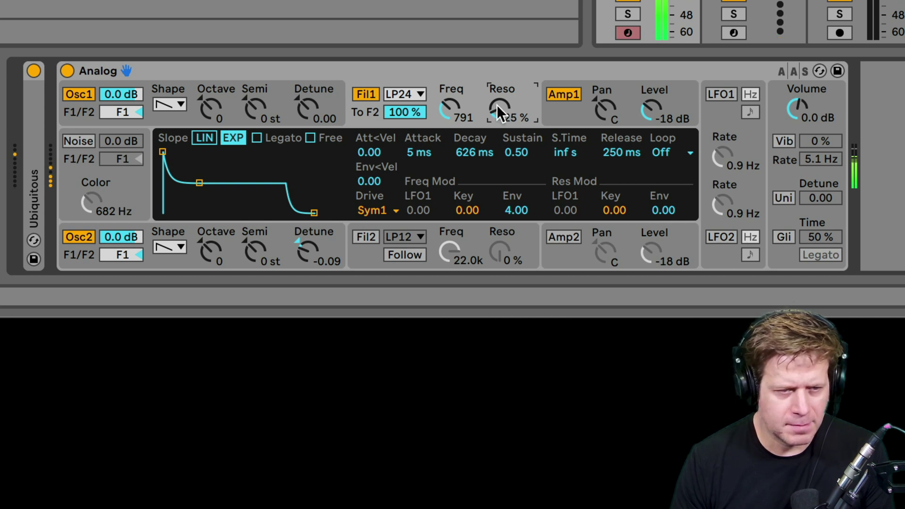
left_click(369, 72)
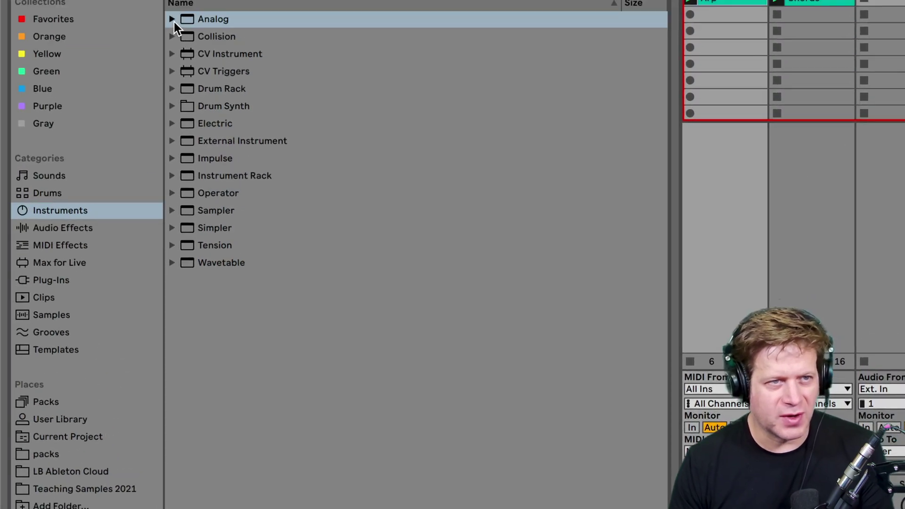
- Audition Analog Bass presets Bass Space Bass, Bass Valley, Bear Paint Bass, then load Beefeater Bass
left_click(172, 19)
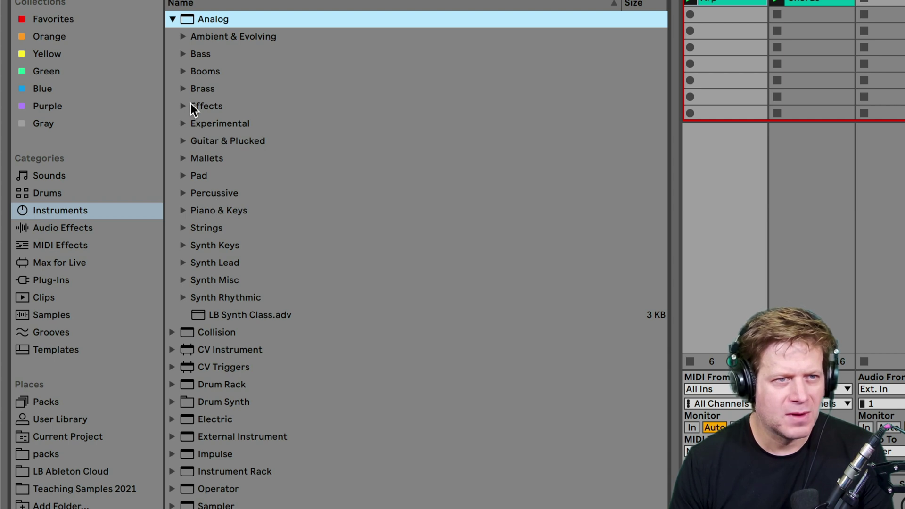
left_click(182, 55)
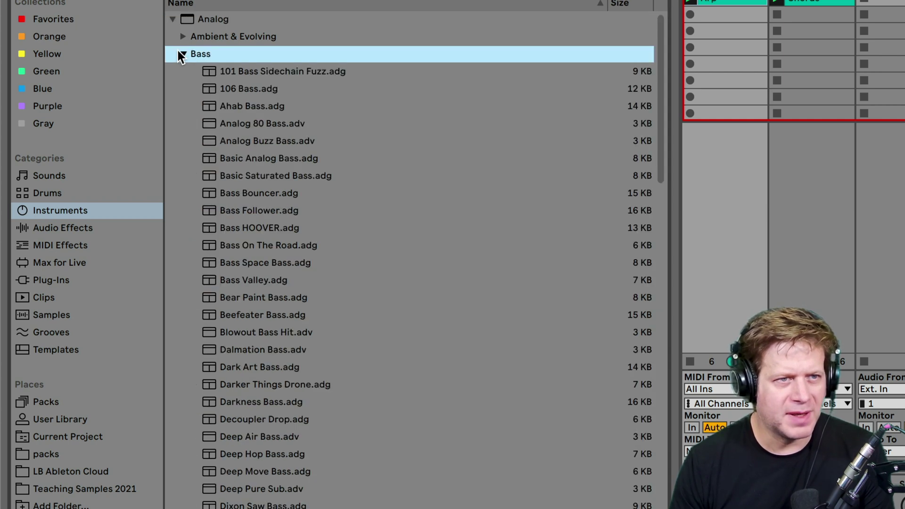
left_click(277, 262)
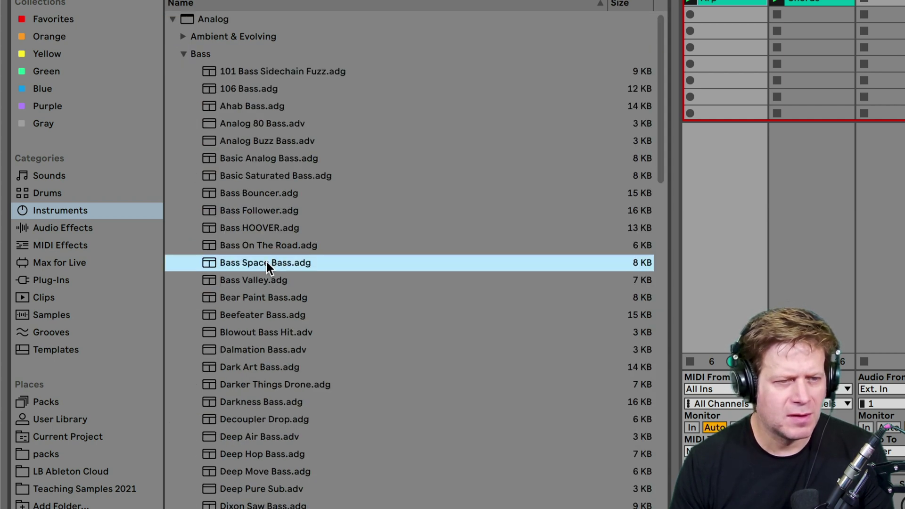
left_click(267, 281)
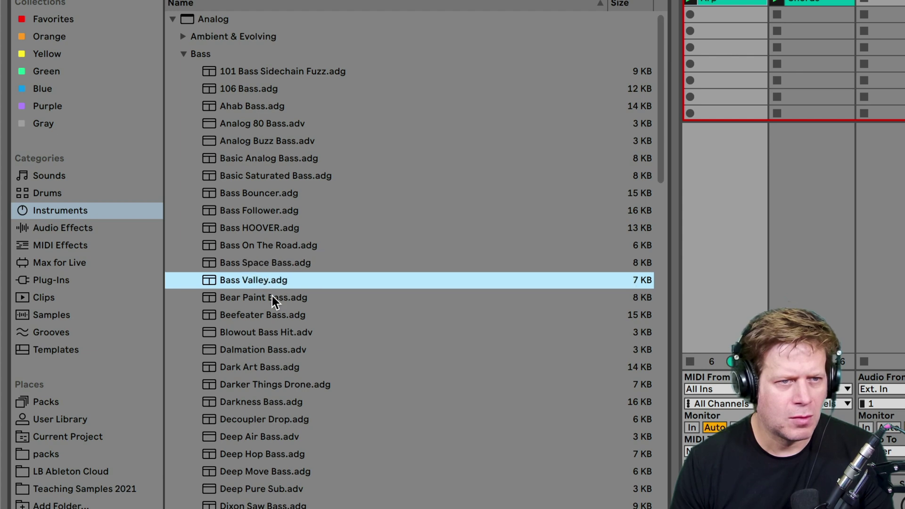
left_click(273, 298)
left_click(270, 316)
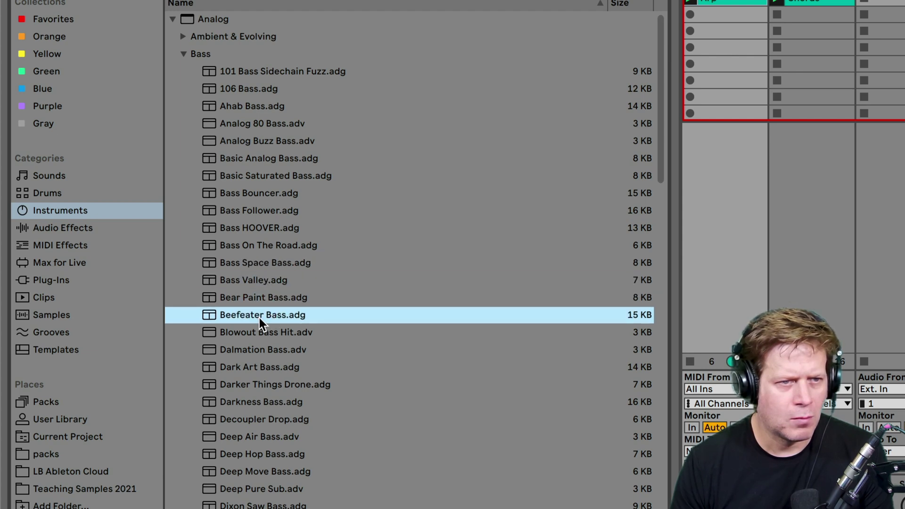
left_click_drag(695, 243, 696, 238)
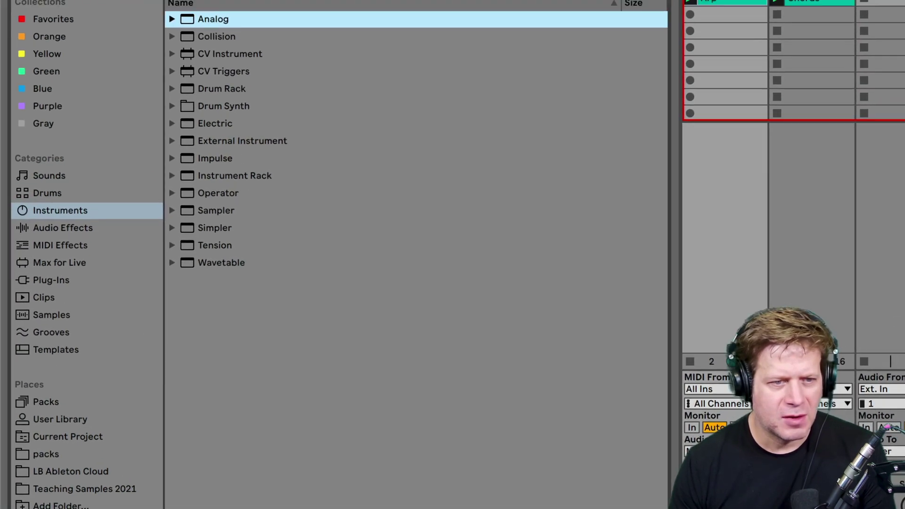
- Expand the Collision folder and drag one of its presets onto the empty track
left_click(172, 37)
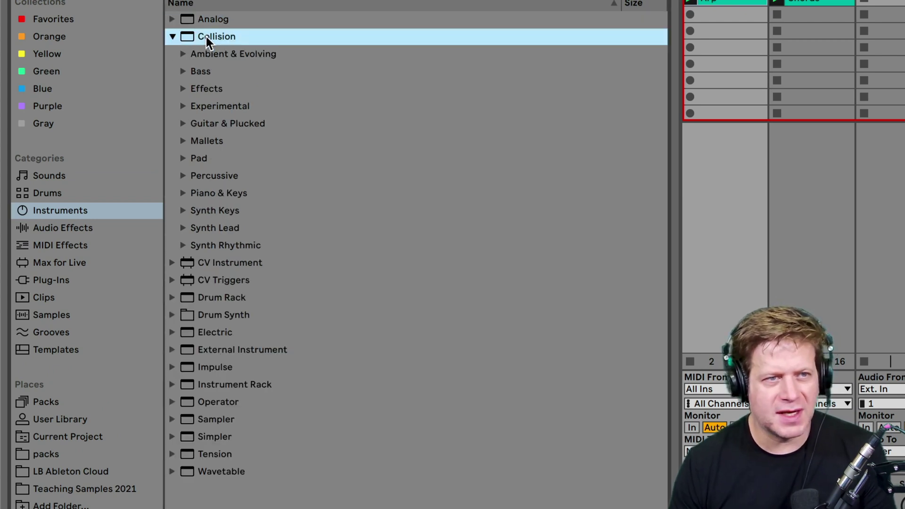
left_click_drag(719, 170, 720, 172)
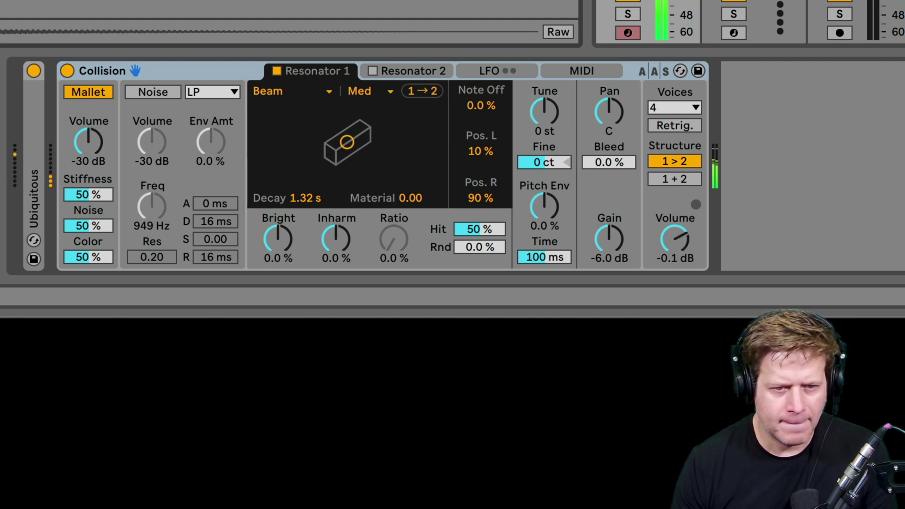
- Raise Collision's volume to about 5 dB, trying the Marimba and Membrane resonator types
left_click_drag(684, 222, 684, 216)
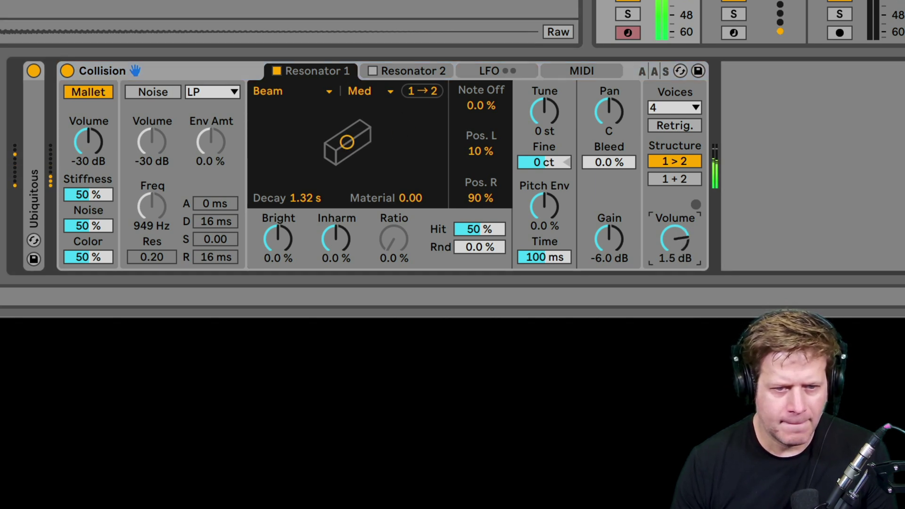
left_click(318, 92)
left_click(313, 123)
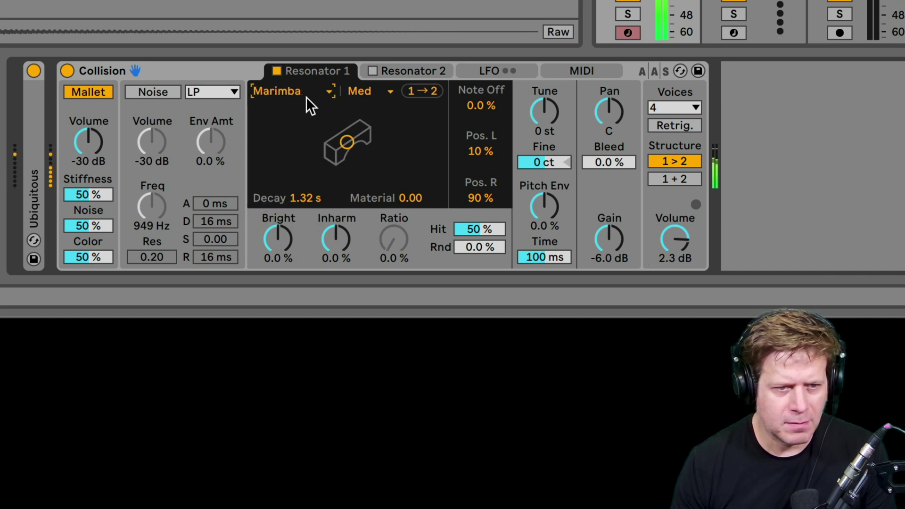
left_click_drag(663, 240, 663, 229)
left_click(296, 94)
left_click(298, 151)
- Switch the resonator to String, brighten its tone to 32%, and collapse the Collision folder
left_click(297, 95)
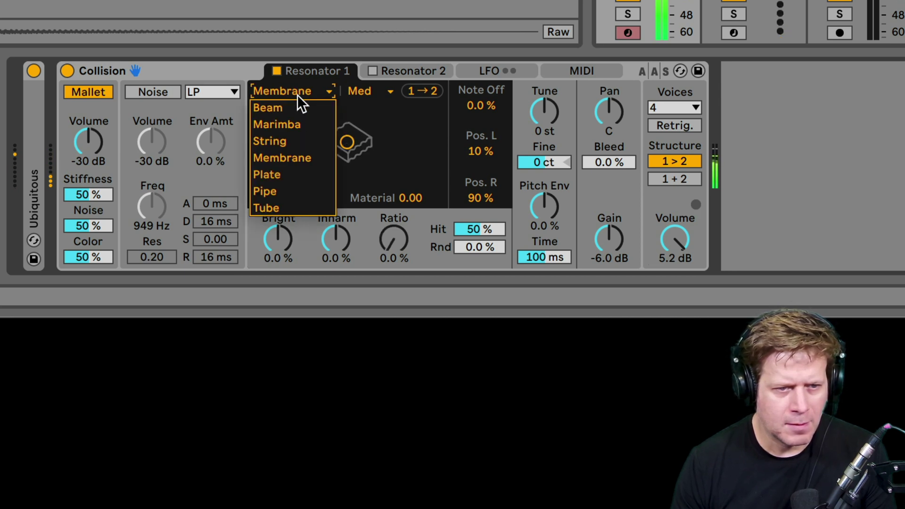
left_click(295, 138)
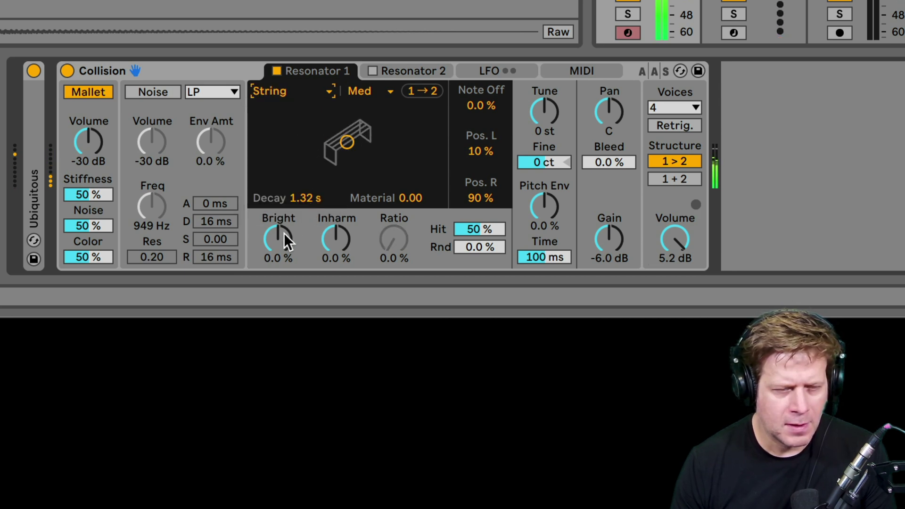
left_click_drag(284, 232, 283, 221)
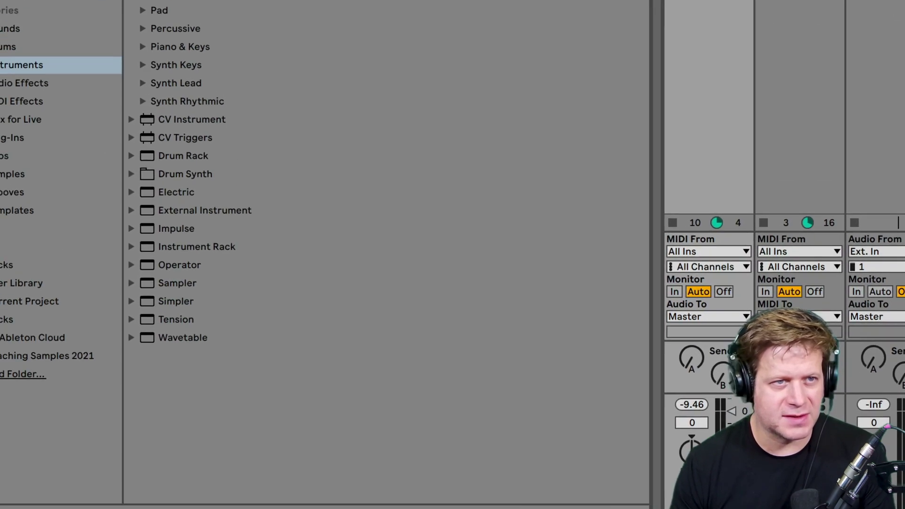
left_click(172, 36)
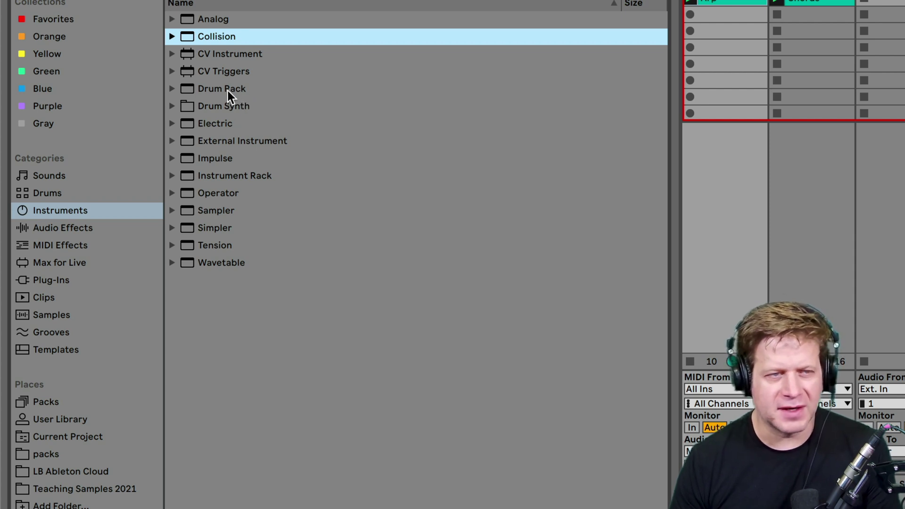
- Expand the Electric instrument folder in the Instruments browser
left_click(172, 124)
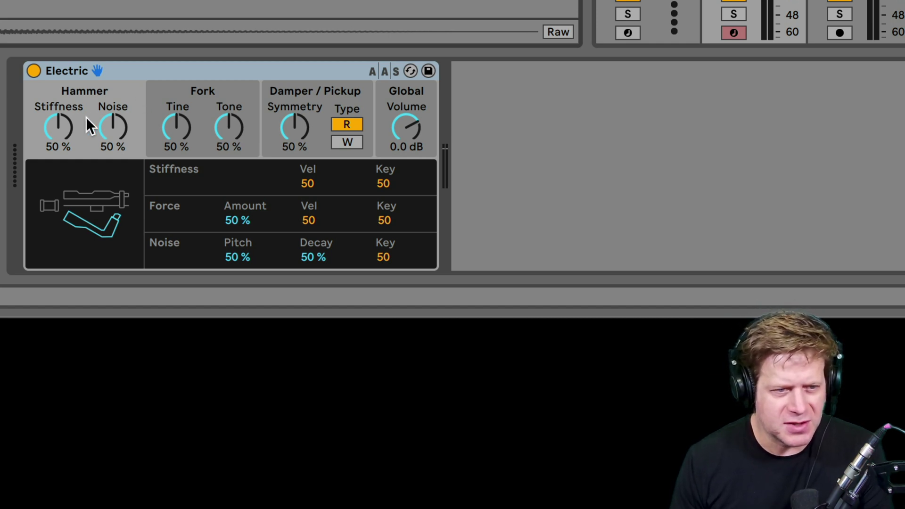
- Raise Hammer Stiffness and set the Fork Tine to 60% and Tone to 63%
left_click_drag(62, 133, 61, 112)
left_click(167, 136)
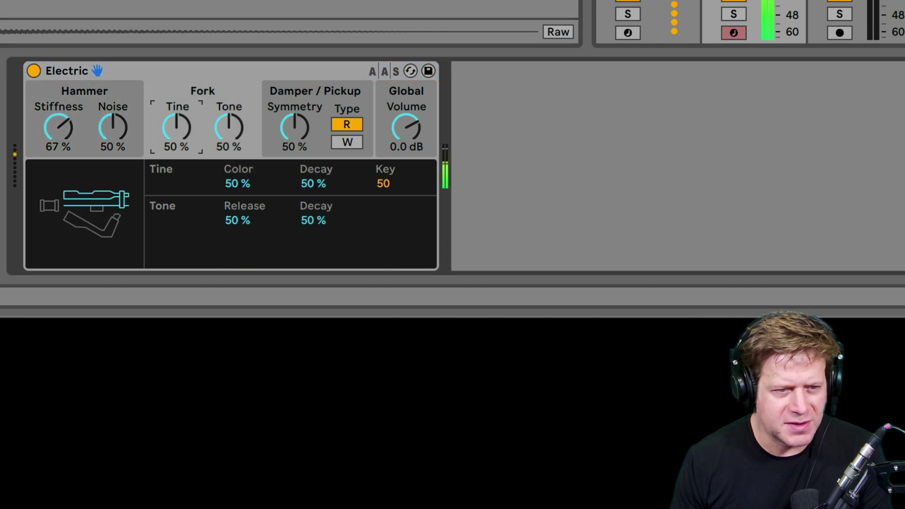
left_click_drag(177, 133, 176, 113)
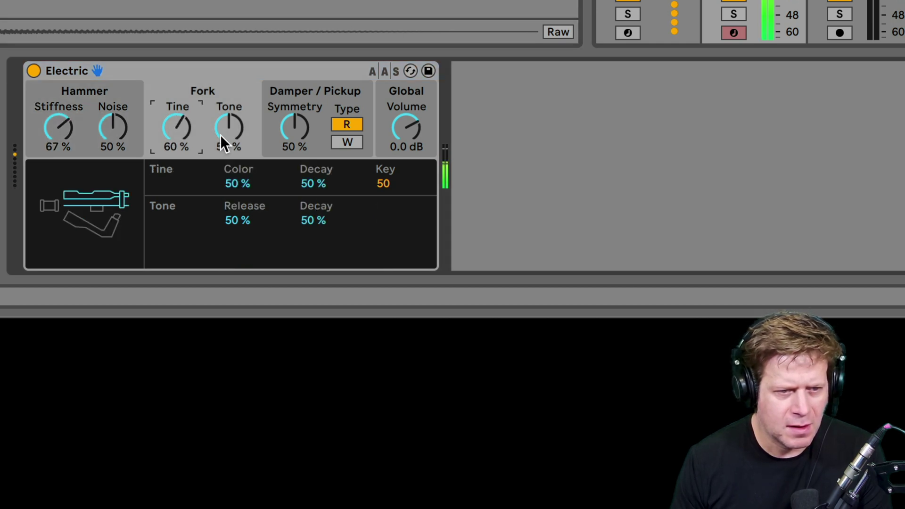
left_click_drag(220, 135, 220, 124)
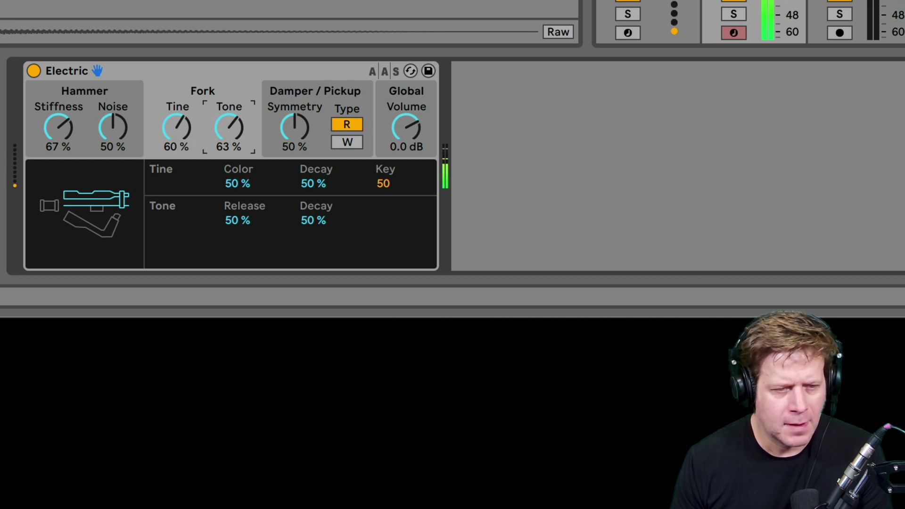
- Lower Stiffness to 61%, raise Noise to 78%, set Volume -1.6 dB and Symmetry 56%
left_click_drag(64, 125, 113, 114)
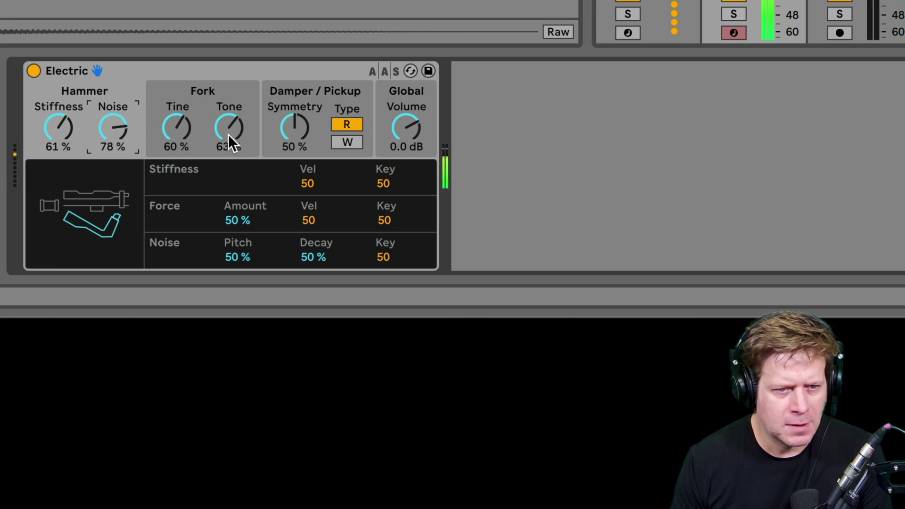
left_click_drag(425, 129, 425, 135)
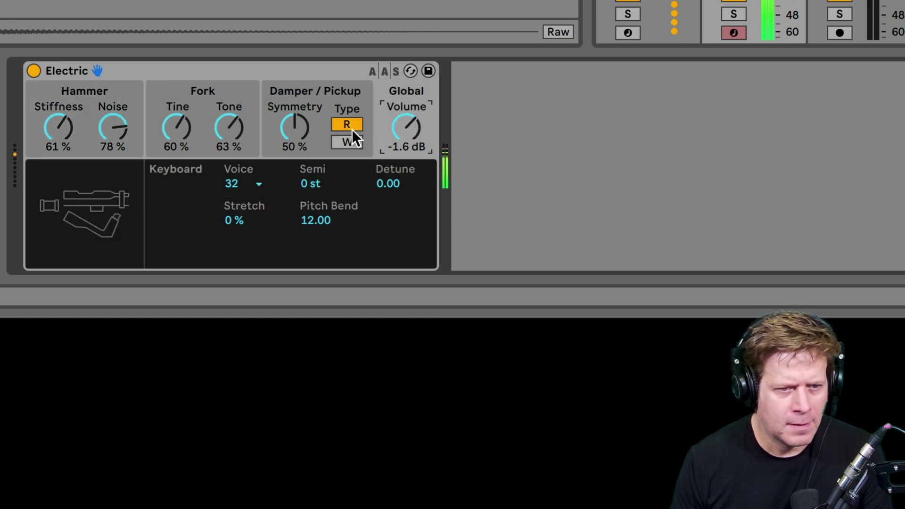
left_click_drag(299, 127, 298, 124)
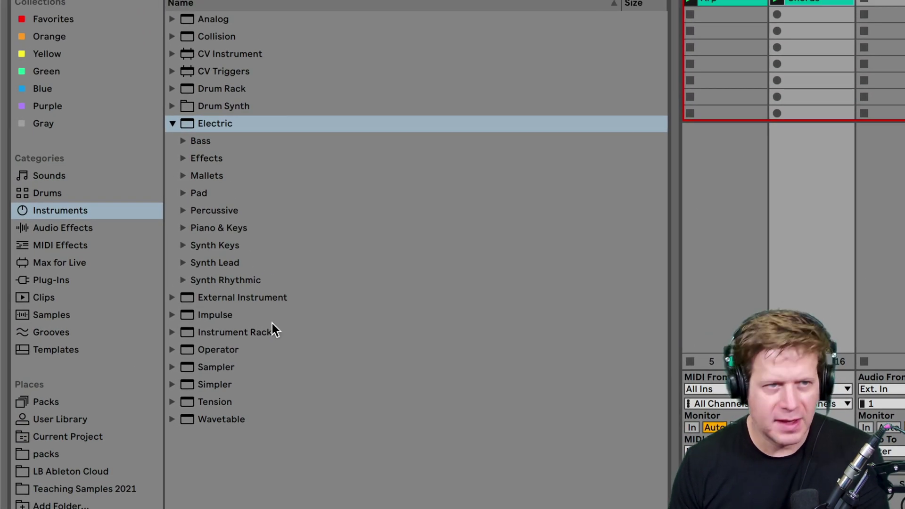
- Collapse the Electric folder and move down the list through Impulse to Instrument Rack
left_click(172, 124)
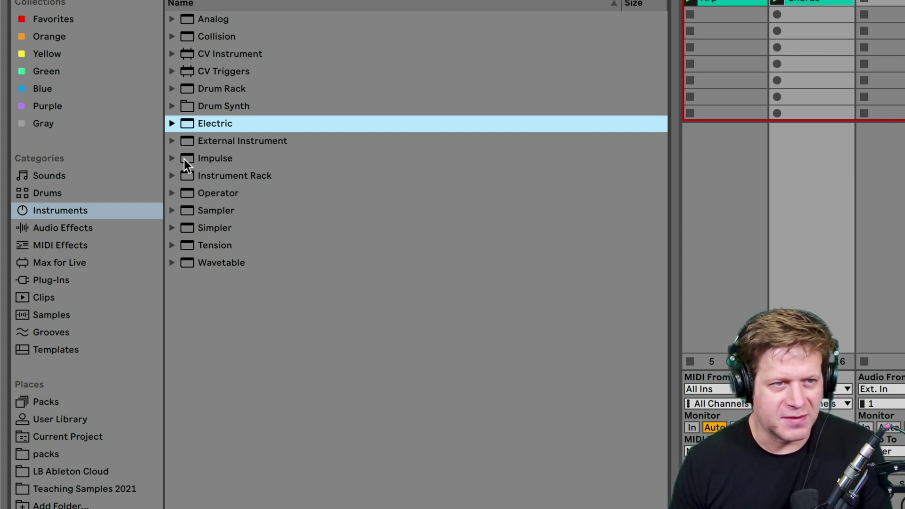
left_click(198, 160)
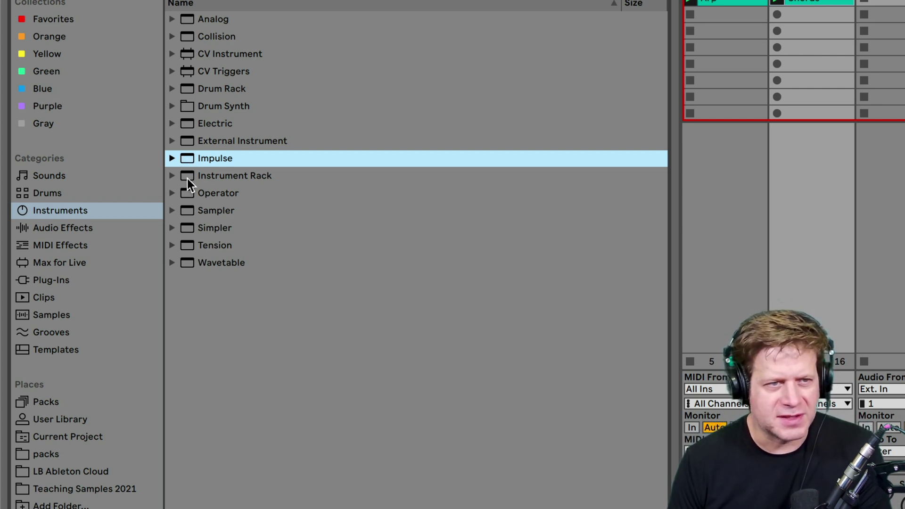
left_click(185, 179)
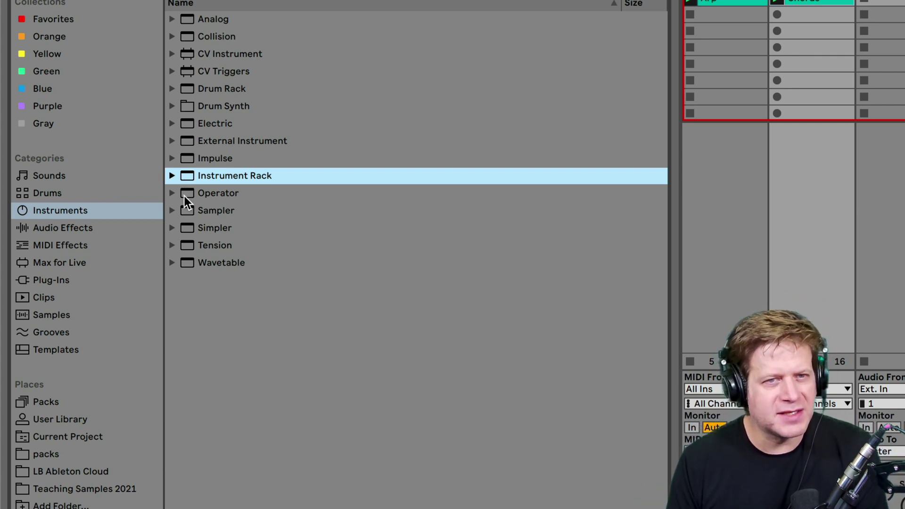
- Load Operator onto the track and view operator B's and operator A's envelope settings
left_click(193, 199)
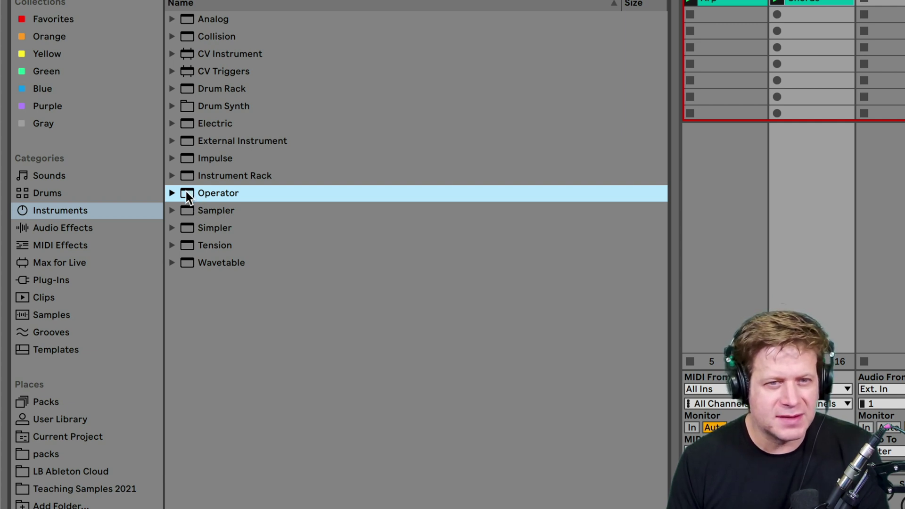
left_click_drag(187, 192, 736, 259)
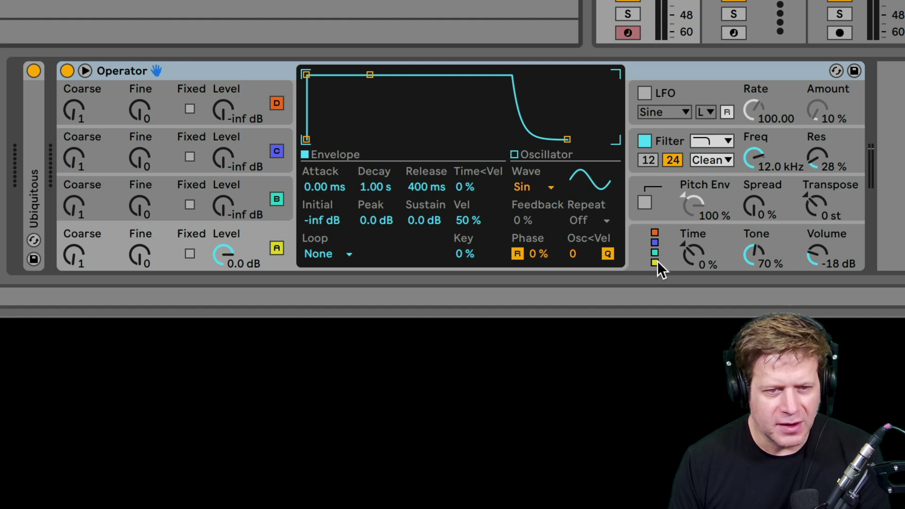
left_click(181, 186)
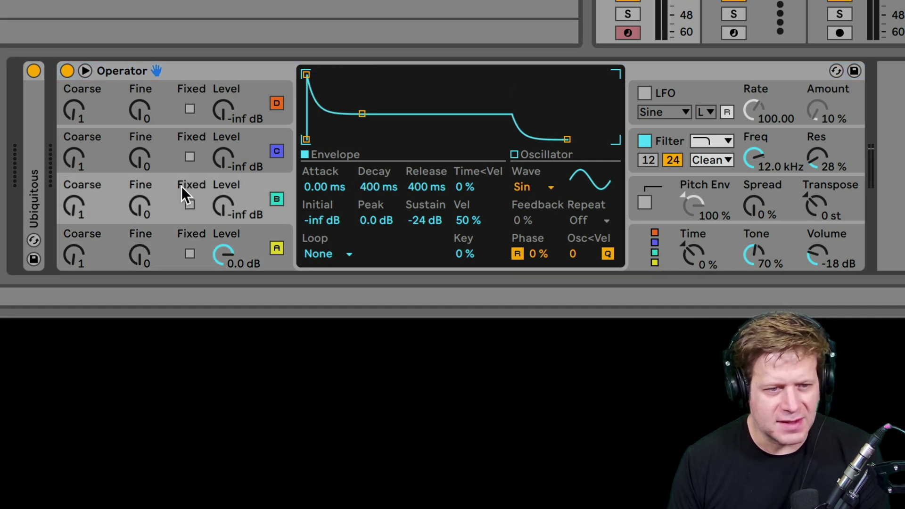
left_click(252, 231)
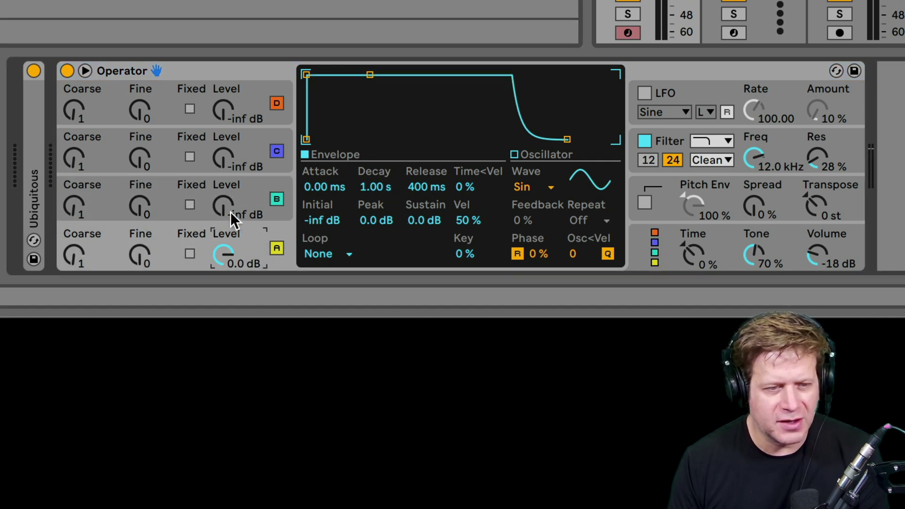
- Try operator B at about -15 dB with raised fine tuning, then return it to -inf dB and 0
mouse_move(227, 205)
left_mouse_down()
mouse_move(228, 179)
mouse_move(222, 196)
left_mouse_up()
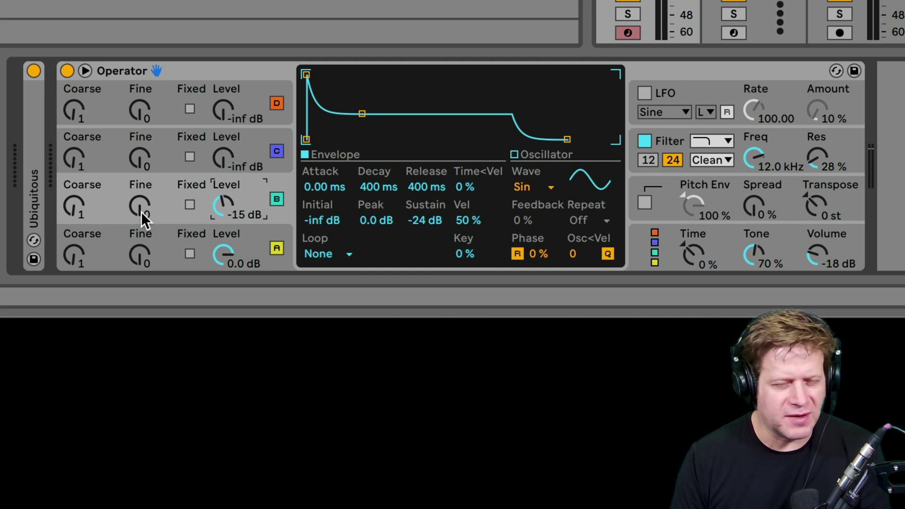
left_click_drag(145, 213, 144, 168)
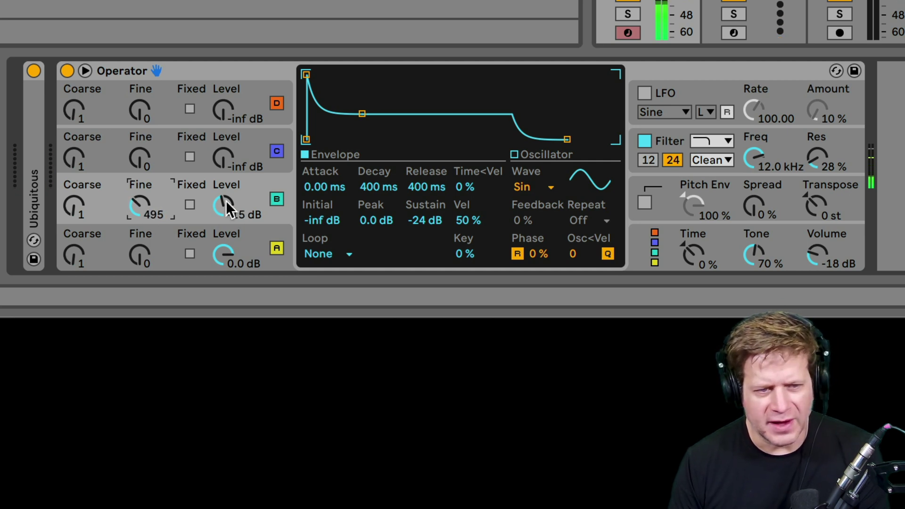
left_click_drag(216, 204, 216, 224)
left_click_drag(133, 202, 134, 226)
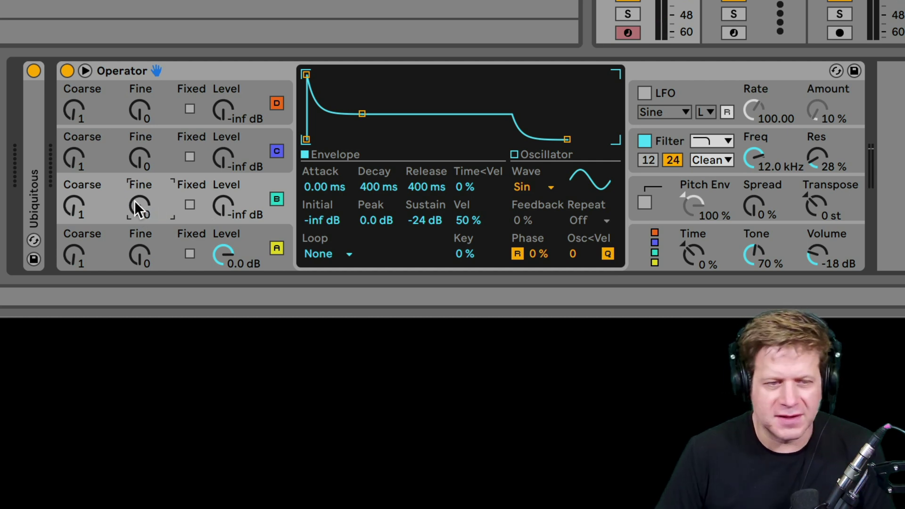
- Open Operator's harmonics editor and draw three harmonics into the waveform
left_click(515, 155)
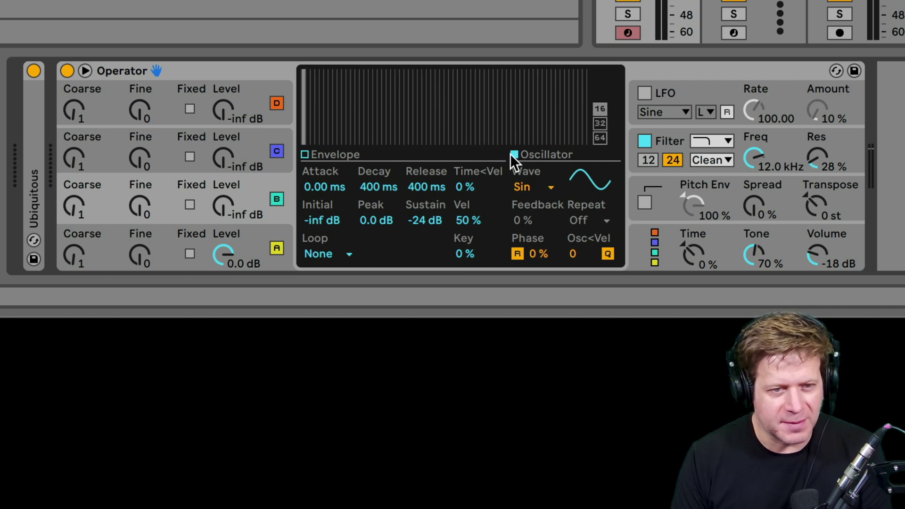
left_click(326, 100)
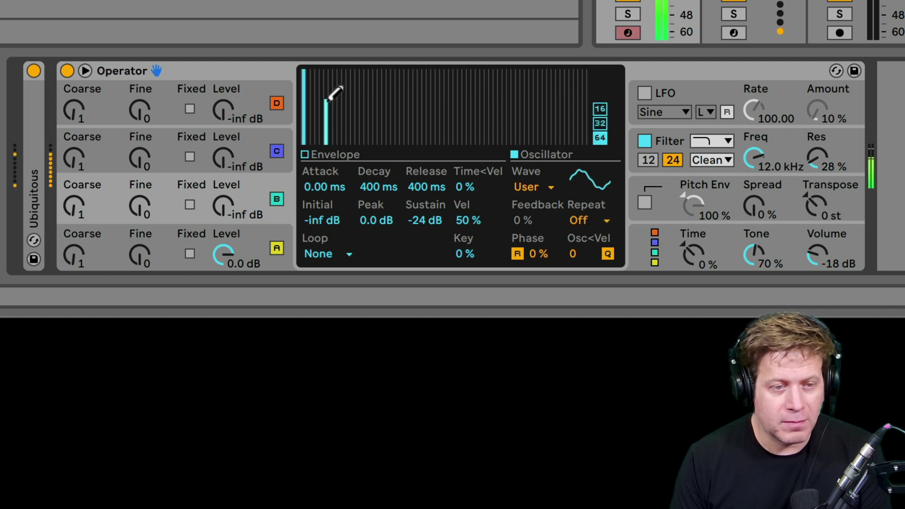
left_click(366, 113)
left_click(401, 111)
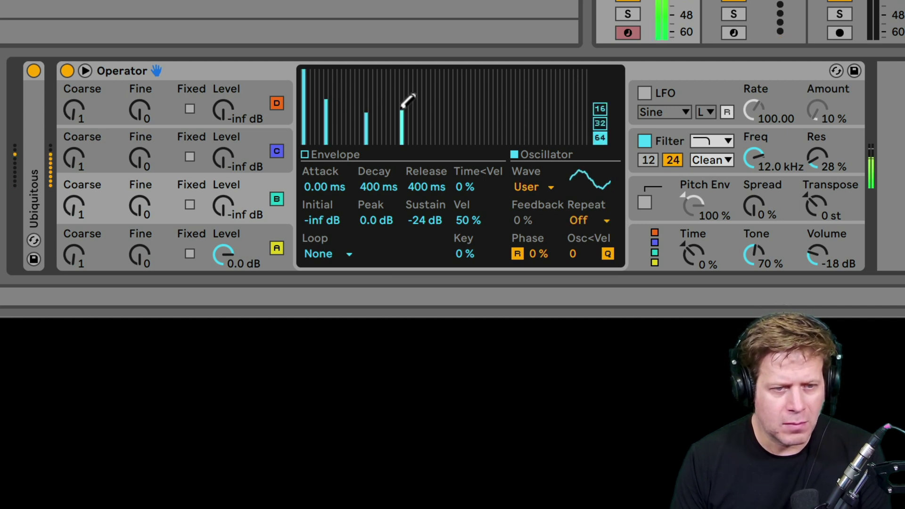
- Draw a series of low and high harmonic partials into operator A's User wave
left_click(185, 252)
left_click(326, 98)
left_click(312, 109)
left_click(340, 108)
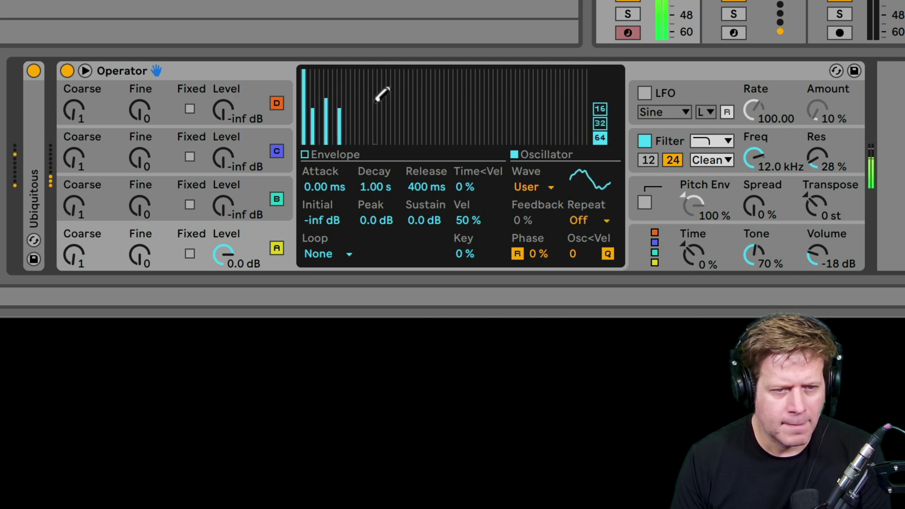
left_click(376, 104)
left_click(366, 90)
left_click(402, 93)
left_click(433, 111)
- Add more high and in-between partials and set the filter cutoff to 15.9 kHz
left_click_drag(451, 125, 460, 131)
left_click(487, 135)
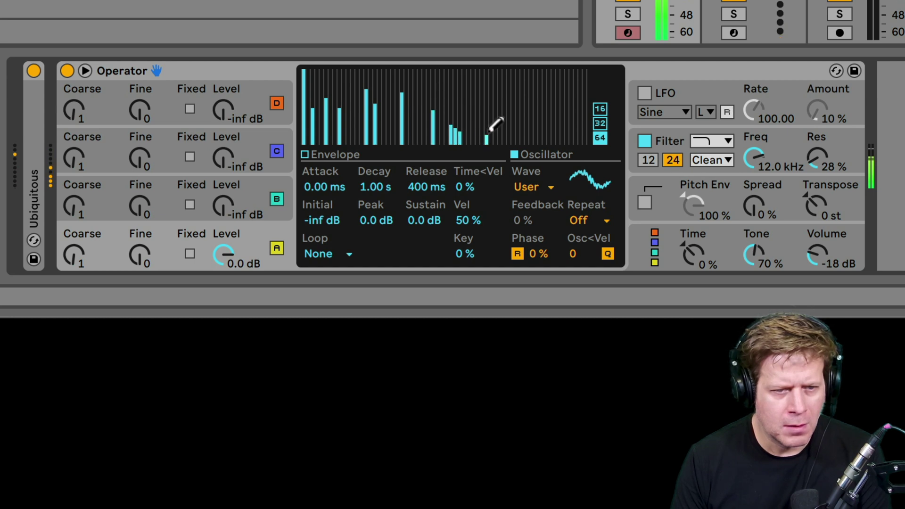
left_click(420, 114)
left_click(392, 109)
left_click(353, 99)
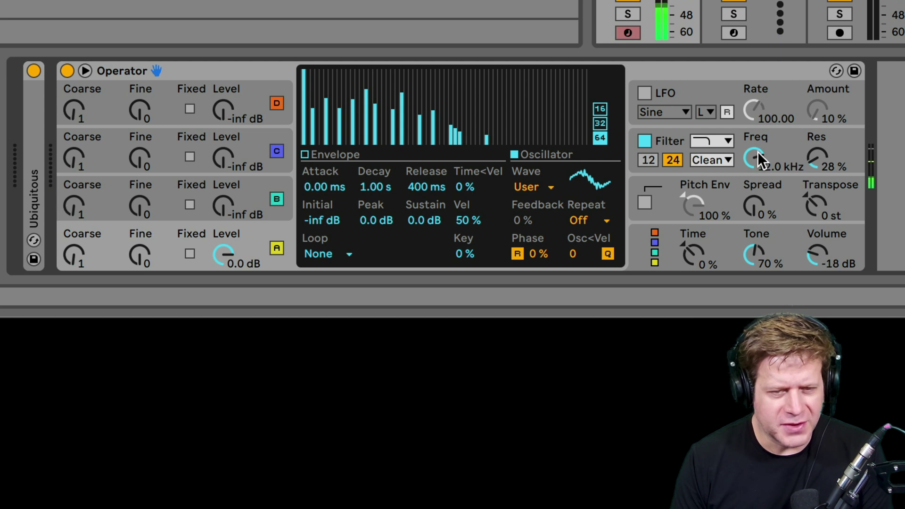
mouse_move(757, 151)
left_mouse_down()
mouse_move(757, 177)
mouse_move(757, 152)
left_mouse_up()
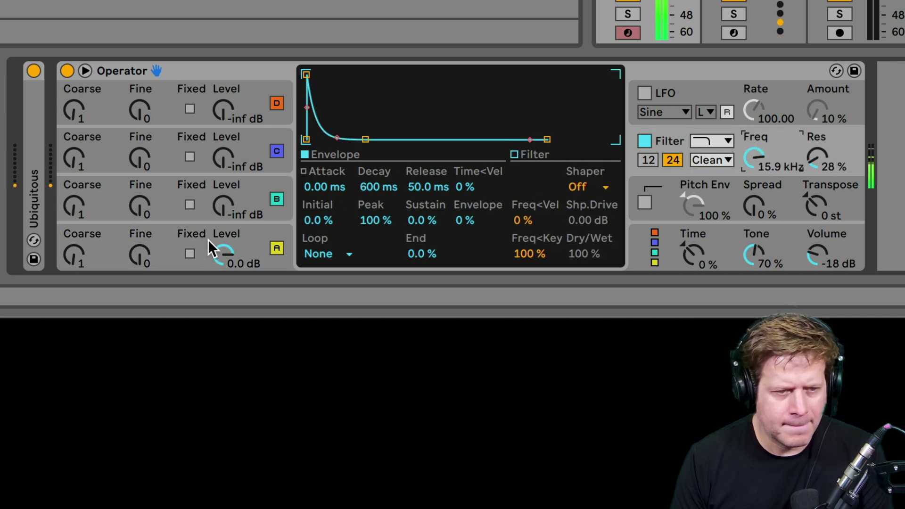
left_click(167, 233)
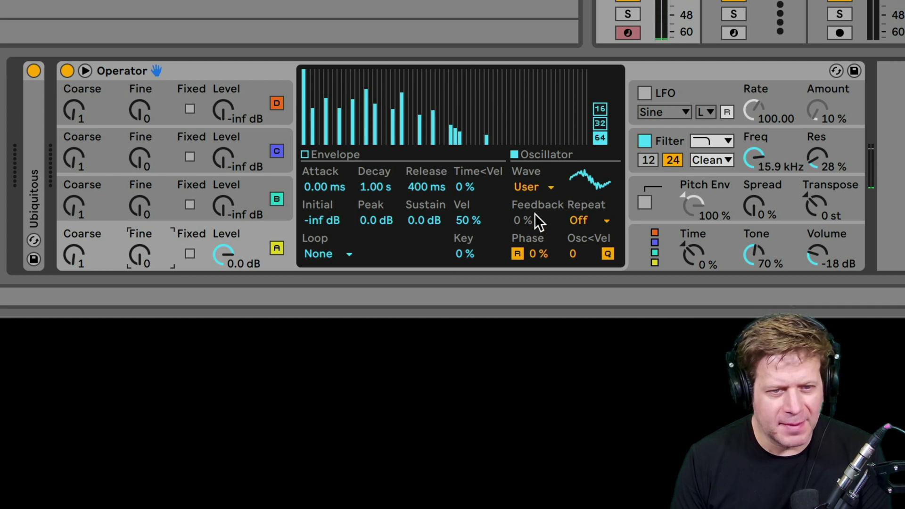
- Audition oscillator A with the Sw64, Sq64 and finally Sw8 waveforms
left_click(541, 188)
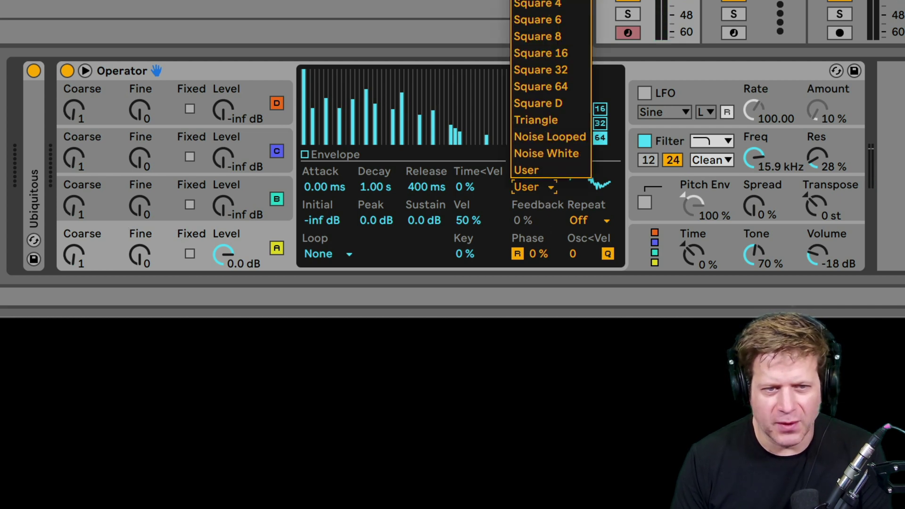
left_click(538, 2)
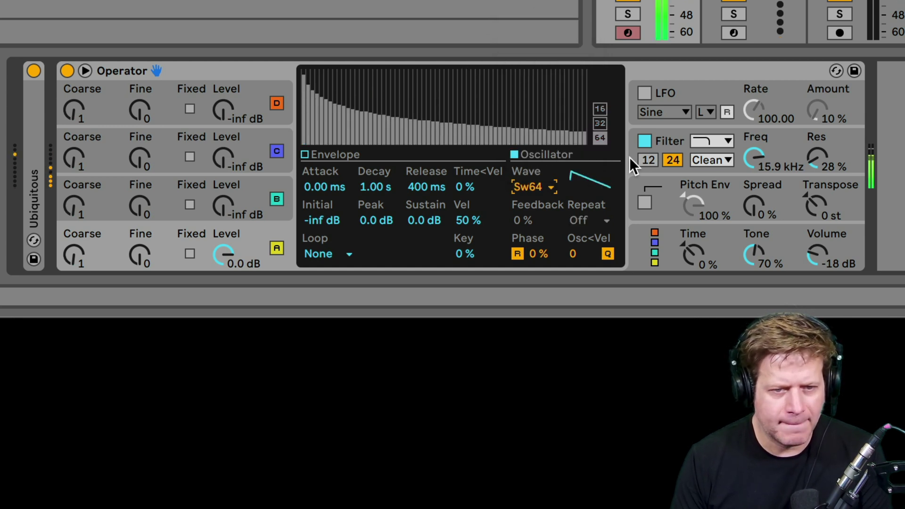
left_click(544, 187)
left_click(545, 86)
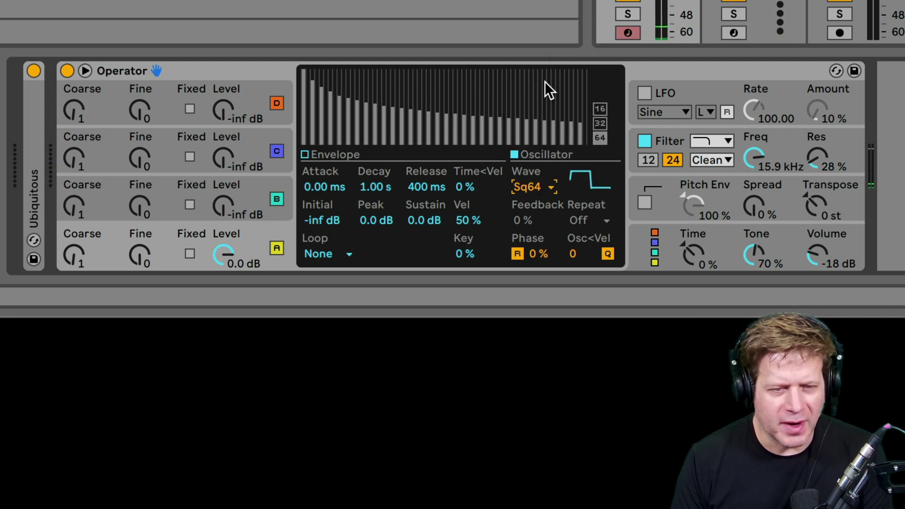
left_click(537, 187)
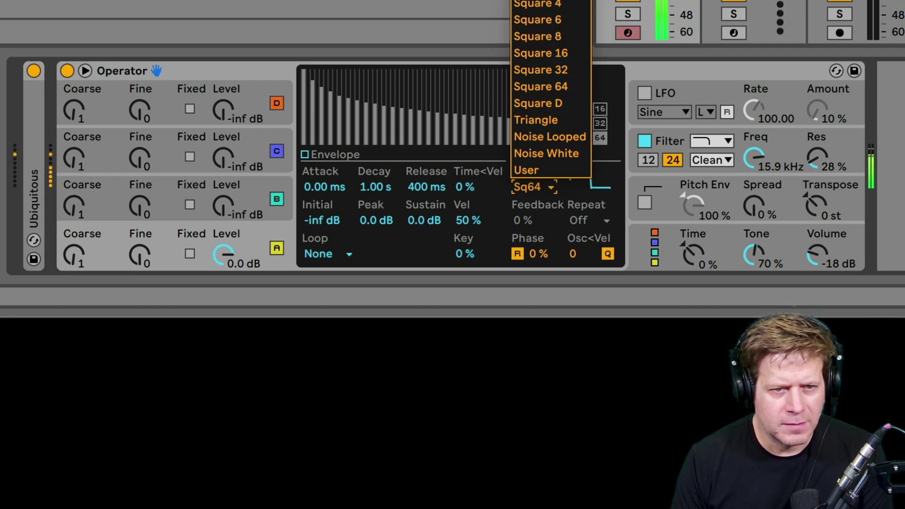
left_click(533, 2)
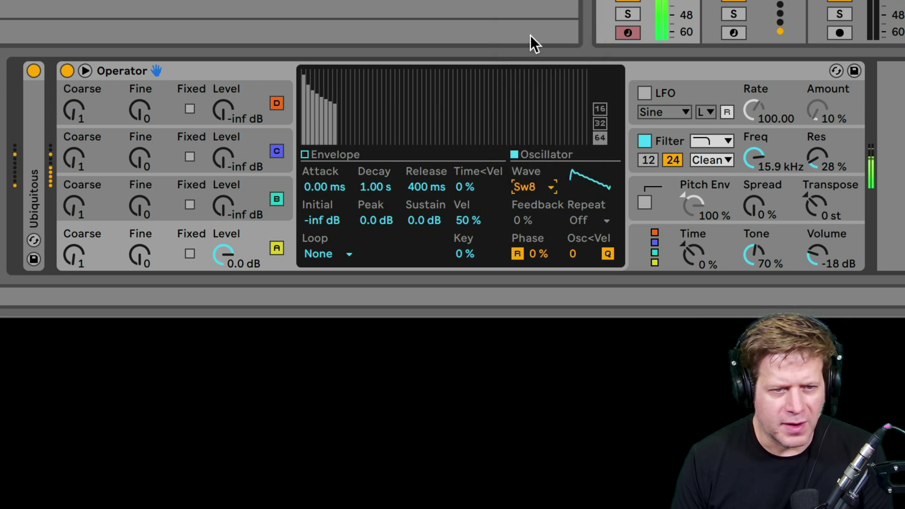
- Hand-draw tall and short harmonic partials into oscillator A's spectrum
left_click(361, 97)
left_click(366, 98)
left_click(402, 98)
left_click(433, 109)
left_click(415, 130)
left_click(411, 130)
left_click(388, 133)
- Raise more partials and add a few short ones to finish the spectrum, then select Operator
left_click(352, 133)
left_click(384, 97)
left_click(389, 94)
left_click(411, 91)
left_click(451, 126)
left_click(424, 129)
left_click(344, 125)
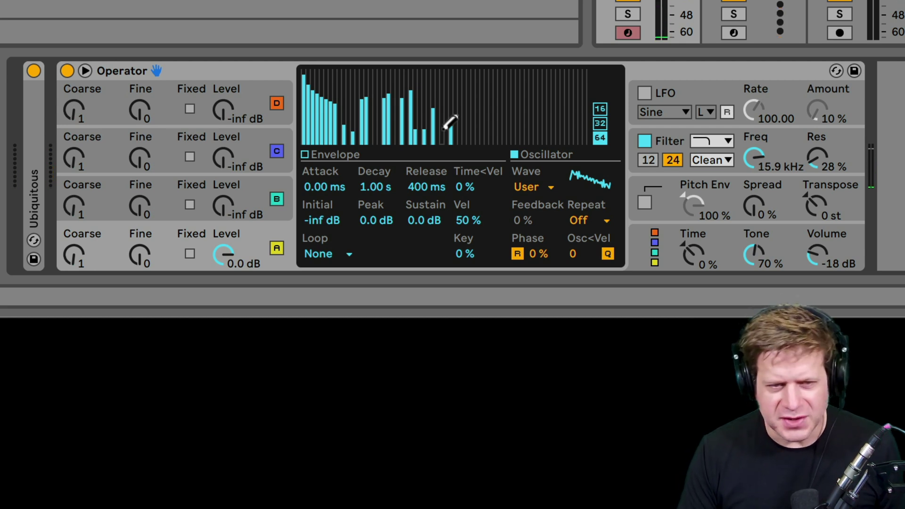
left_click(183, 69)
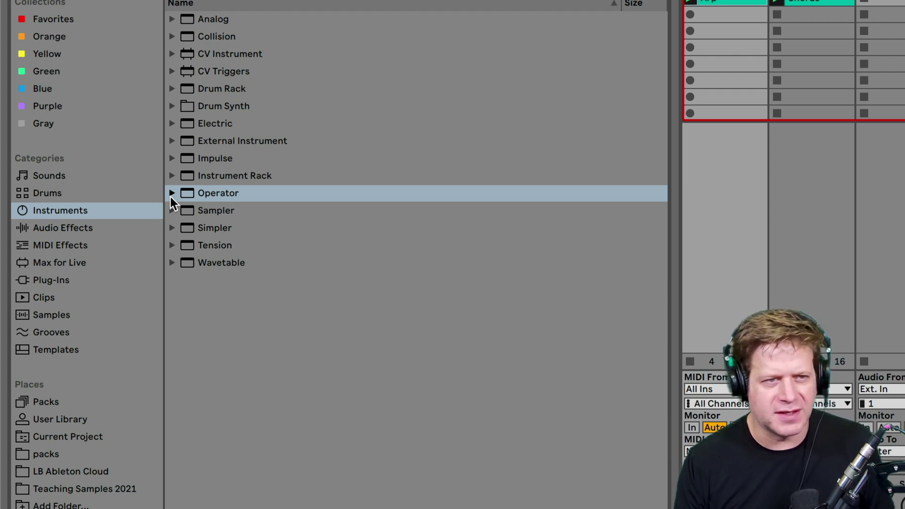
- Browse from Operator's presets to the Sampler Orchestral preset folder
left_click(172, 193)
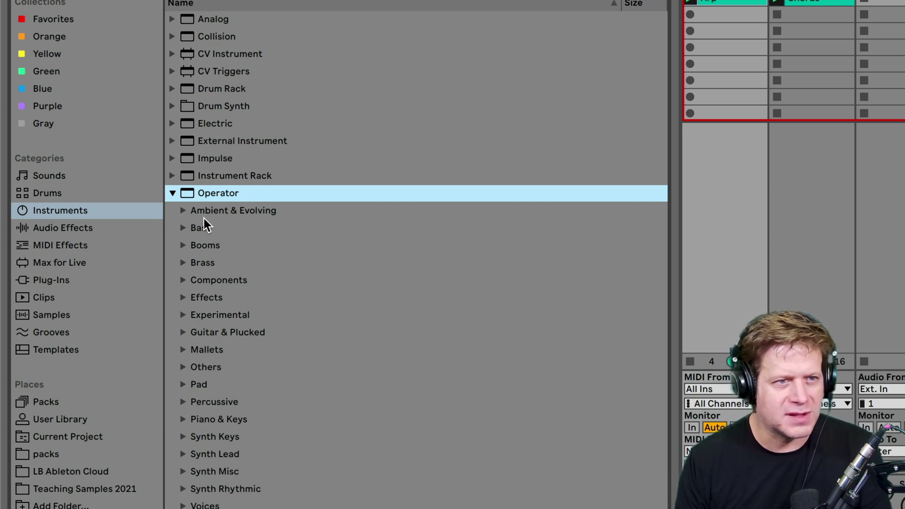
left_click(172, 193)
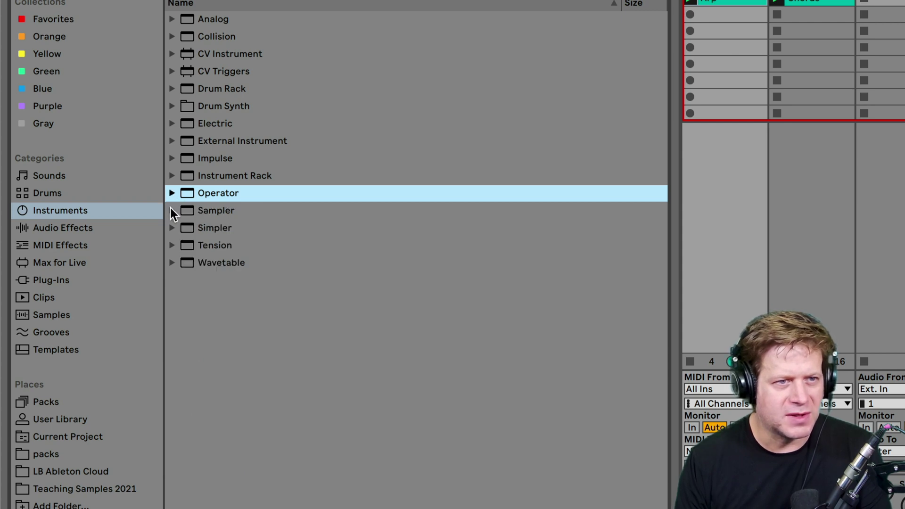
left_click(172, 211)
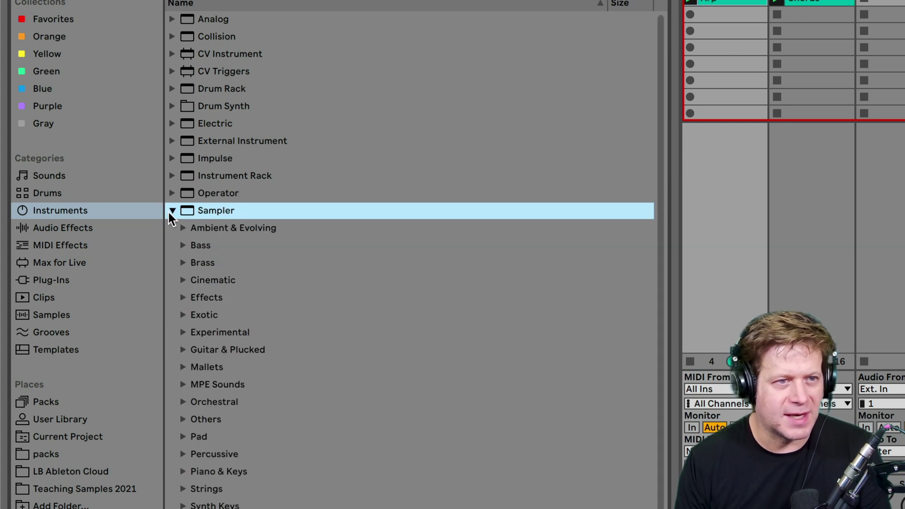
left_click(184, 403)
scroll(313, 459, "down", 10)
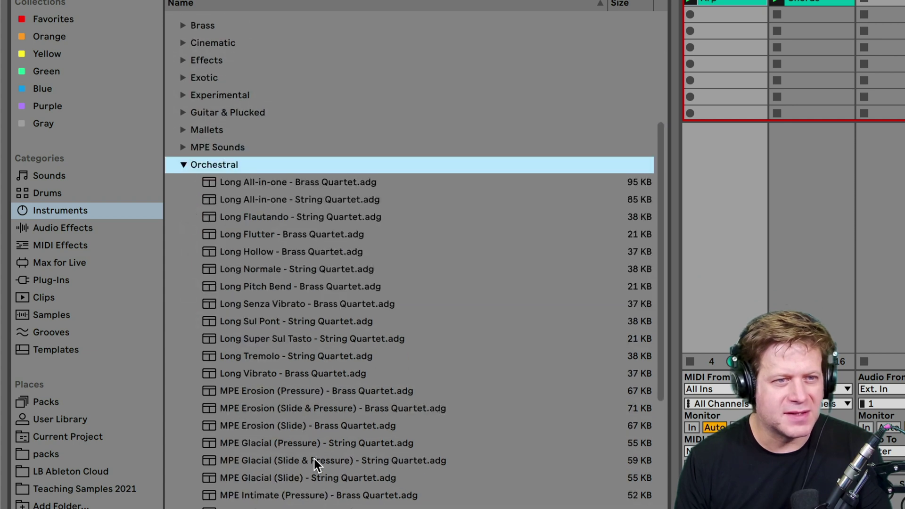
- Preview the quartet presets and load Long All-in-one - String Quartet onto track 2
left_click(338, 198)
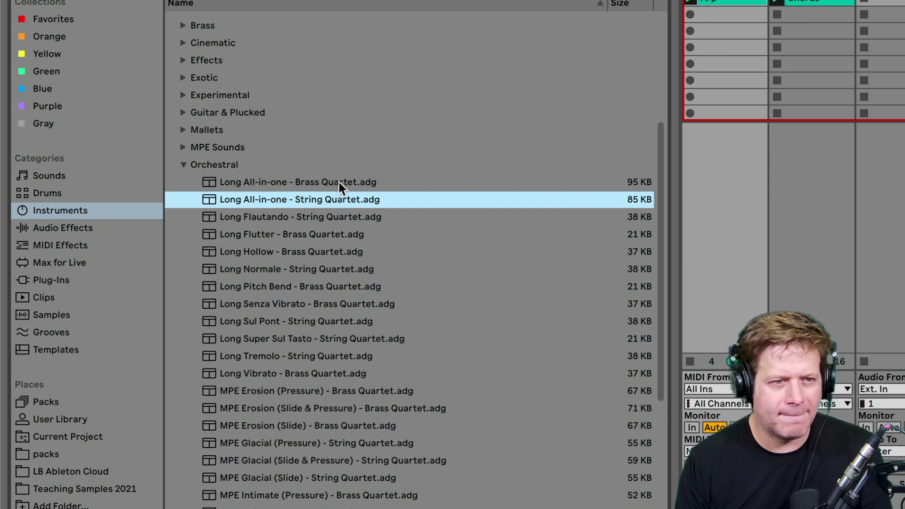
left_click(338, 182)
left_click(341, 201)
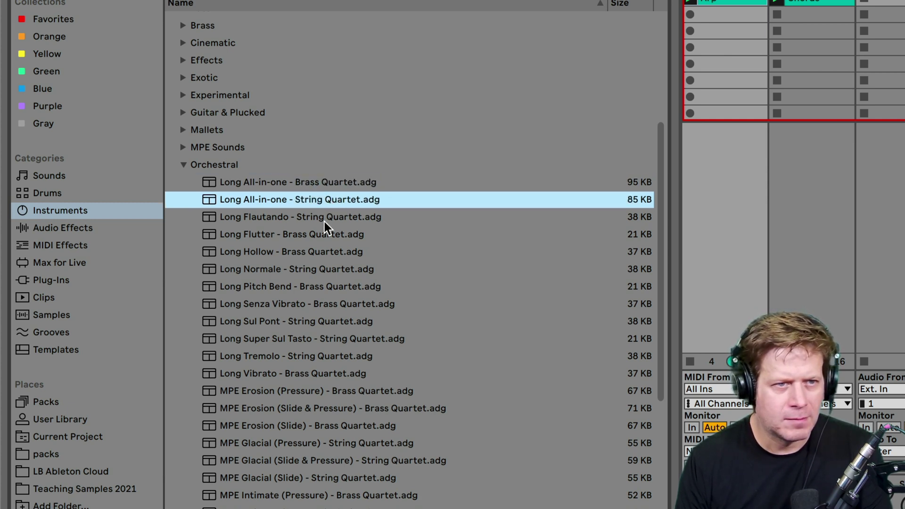
left_click(324, 219)
left_click_drag(327, 202, 792, 247)
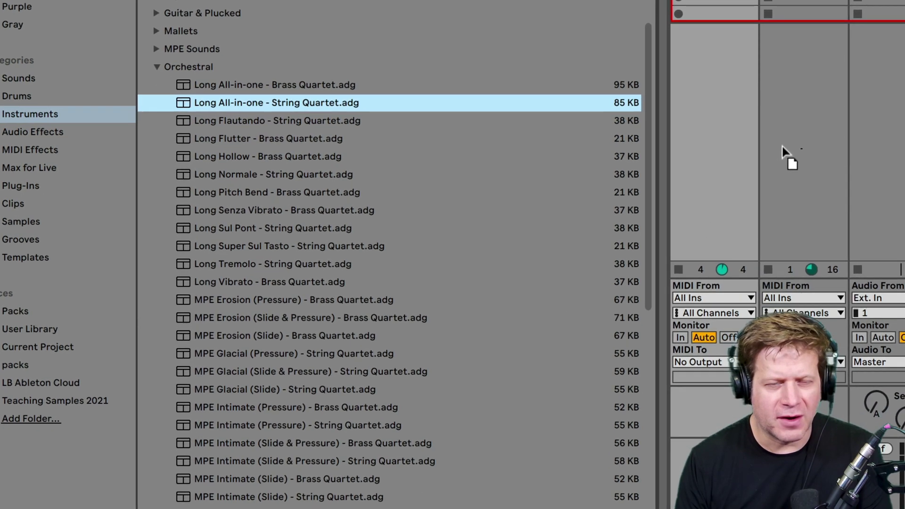
left_click_drag(783, 150, 792, 151)
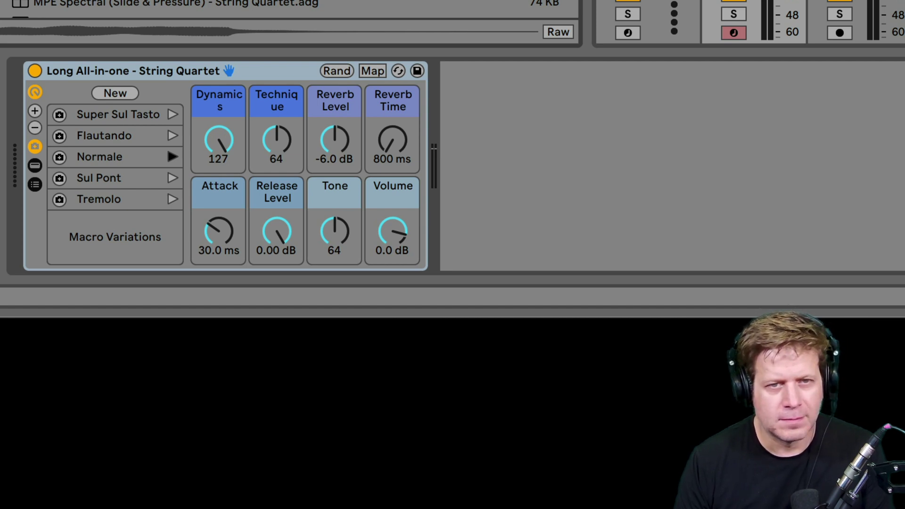
- Hot-swap to Long All-in-one - Brass Quartet, then collapse the Pad and Sampler folders
key("Return")
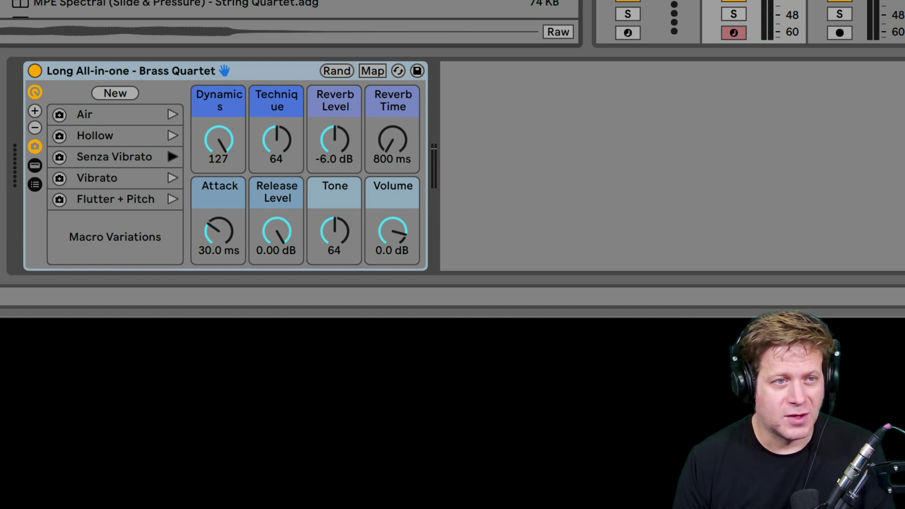
scroll(283, 5, "up", 3)
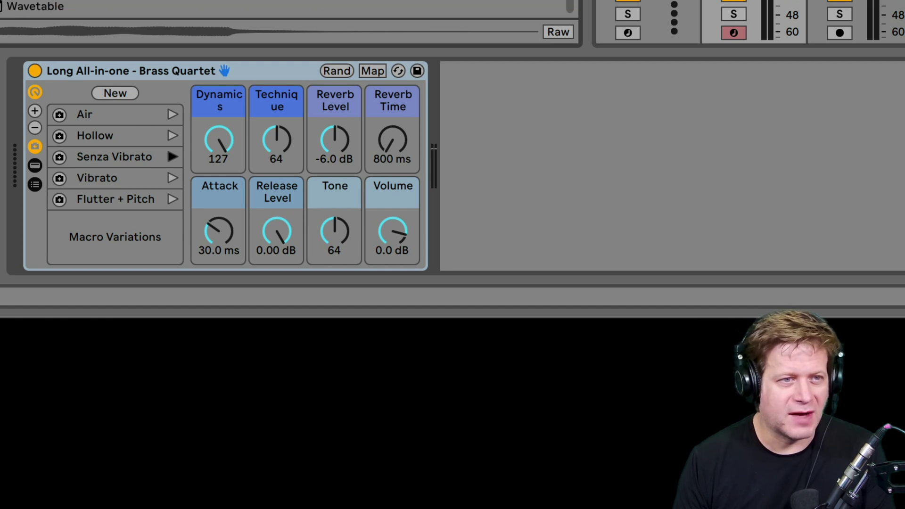
scroll(283, 6, "down", 1)
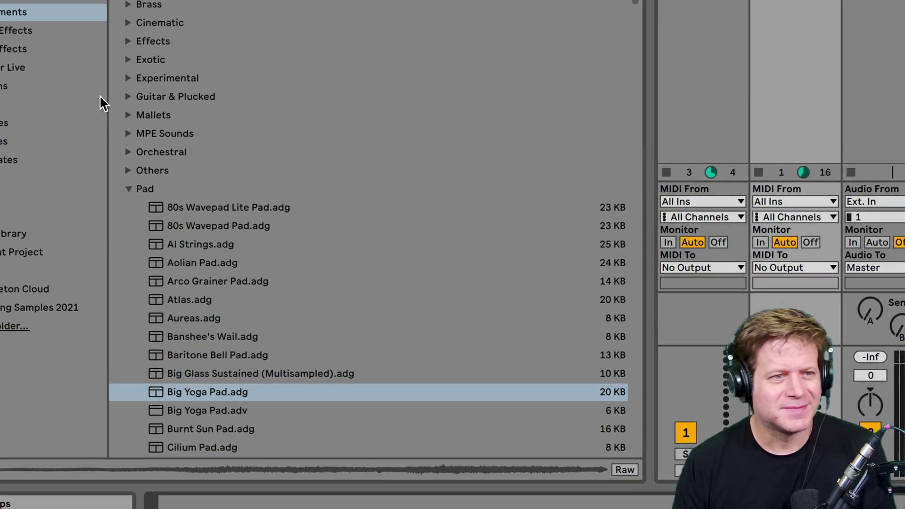
left_click(127, 189)
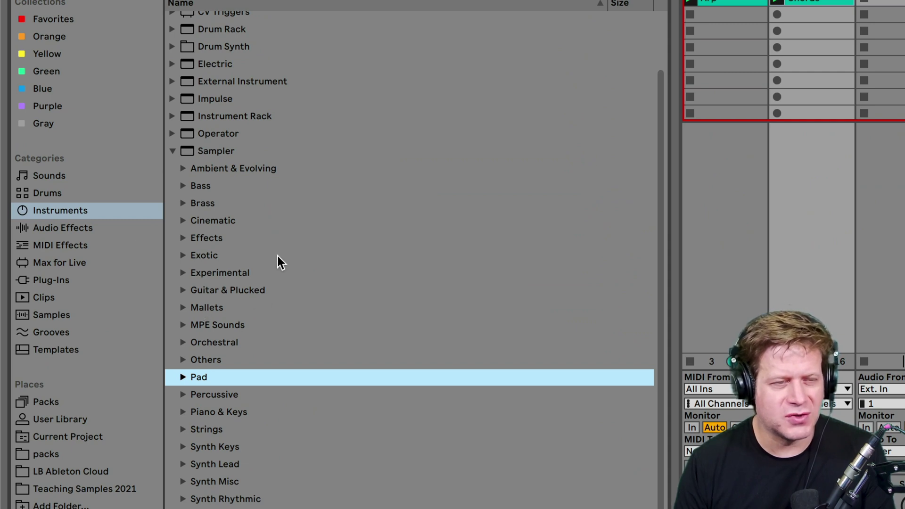
left_click(173, 151)
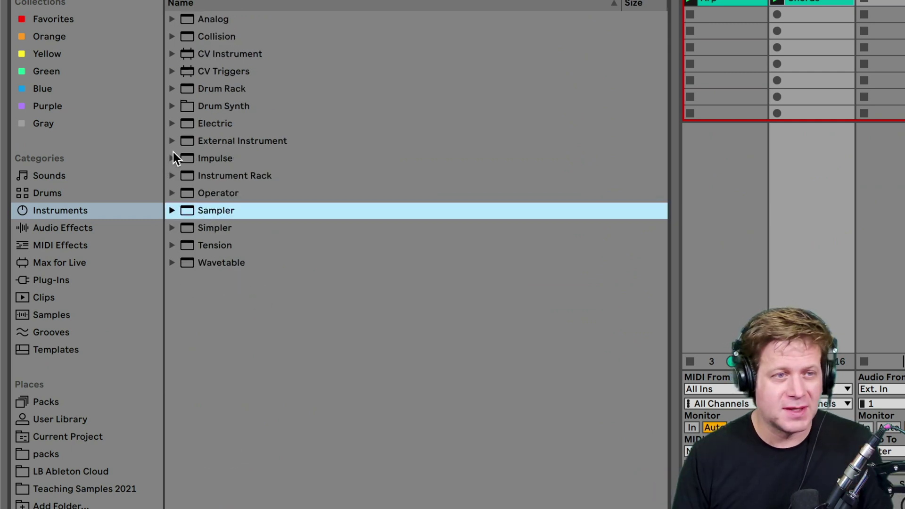
- Put a bare Simpler on MIDI track 2 and drop RNT_vocal_single_ahh_20_C3 into it
left_click(172, 228)
left_click_drag(172, 231, 819, 233)
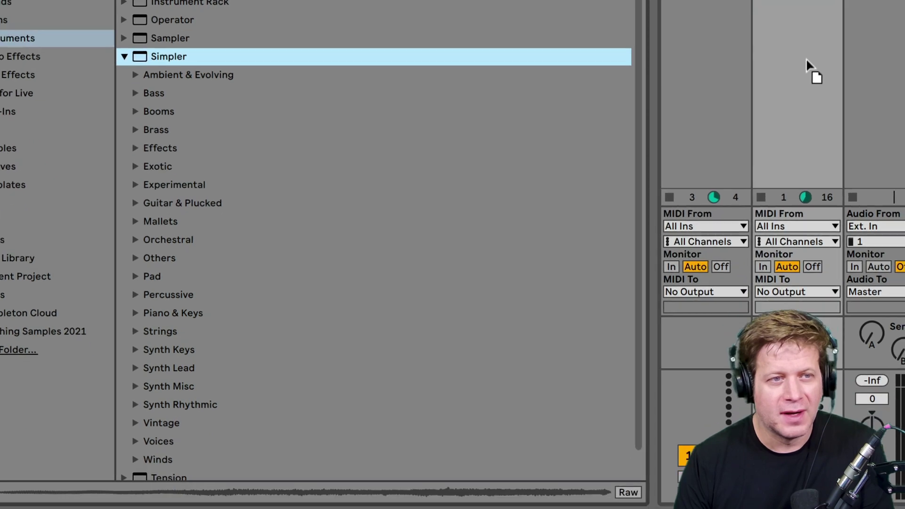
left_click_drag(807, 66, 807, 66)
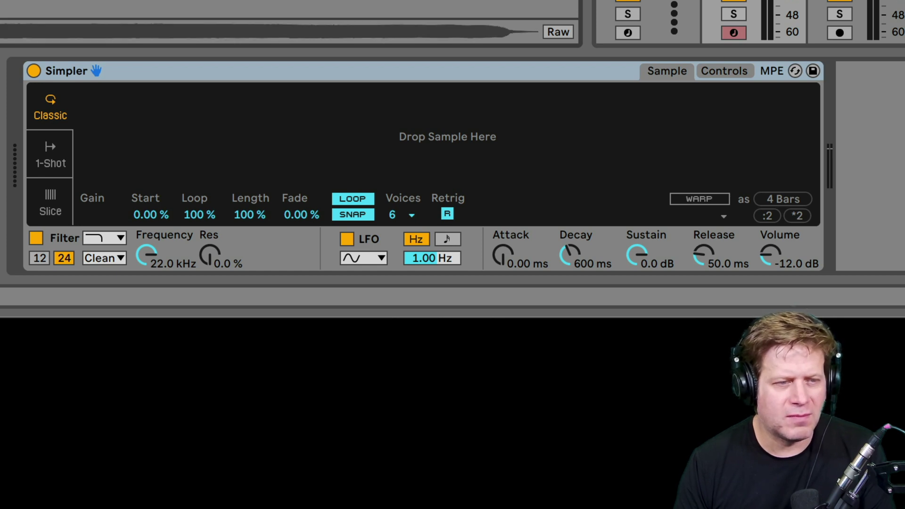
left_click_drag(488, 87, 488, 134)
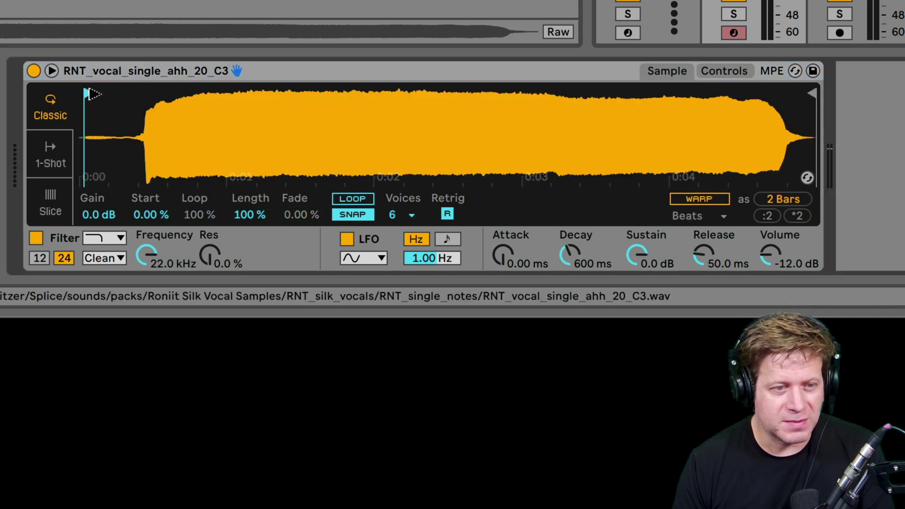
- Move the vocal sample's start marker to the sound onset, then delete the Simpler device
left_click_drag(92, 92, 146, 95)
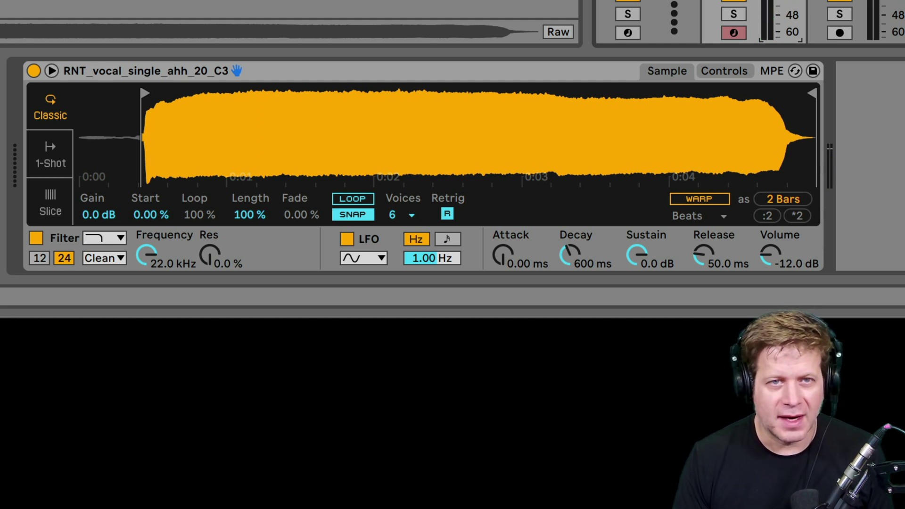
left_click(267, 70)
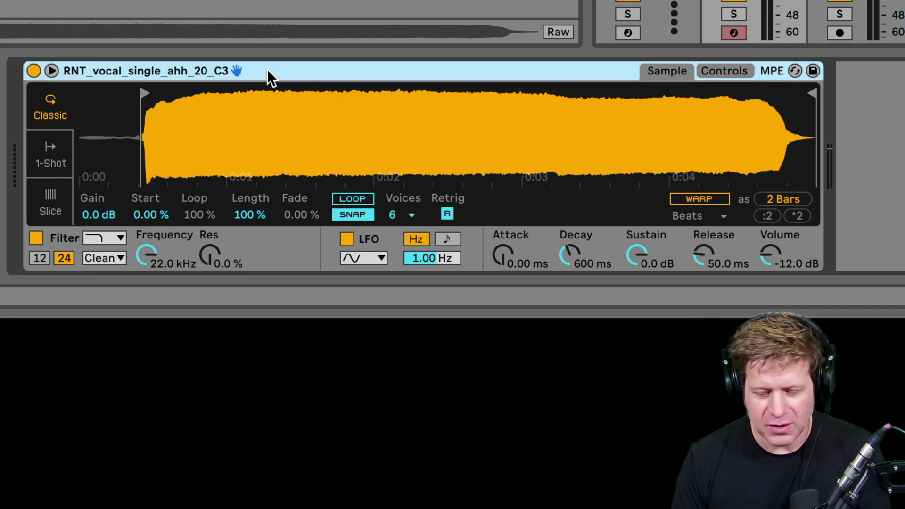
key("Delete")
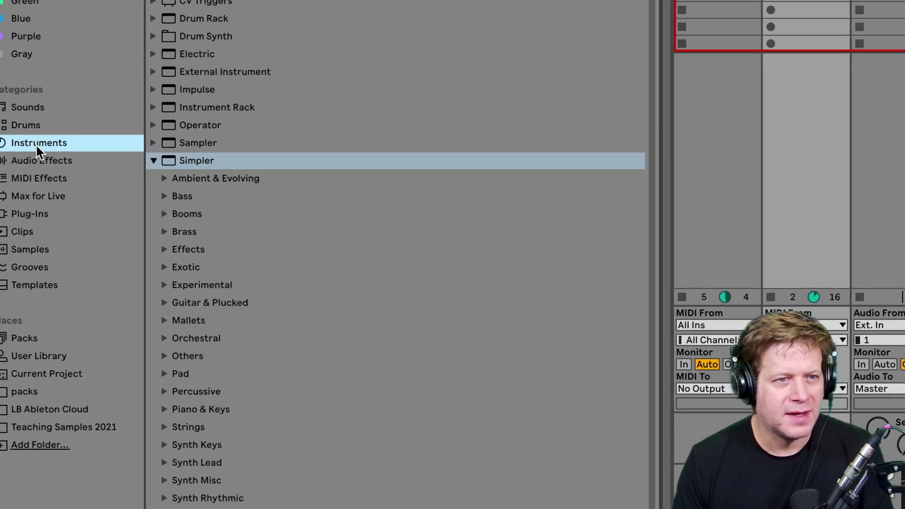
- Collapse Simpler, expand Tension in the browser, and load Tension onto the track
left_click(153, 161)
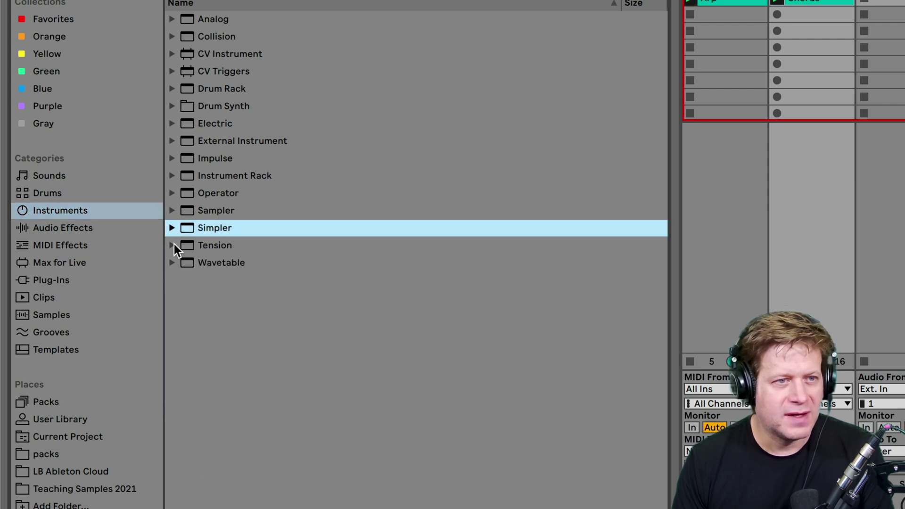
left_click(173, 245)
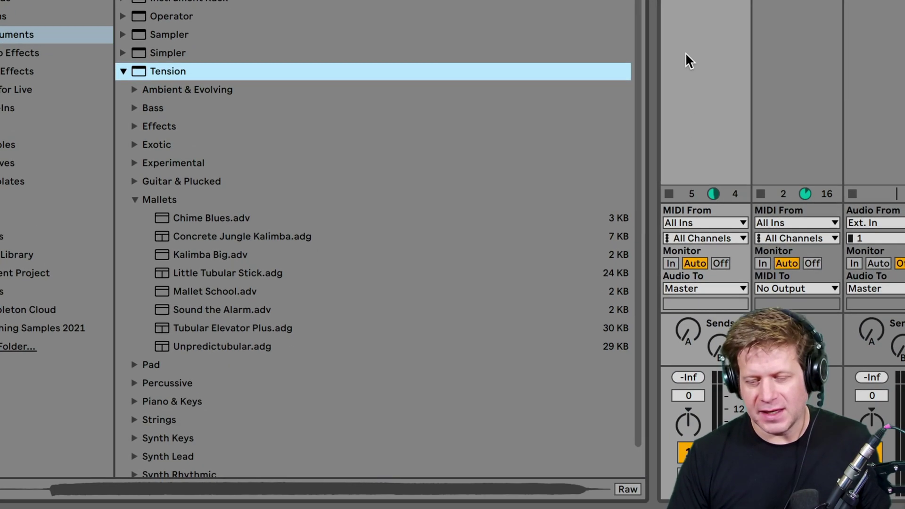
left_click_drag(686, 54, 686, 54)
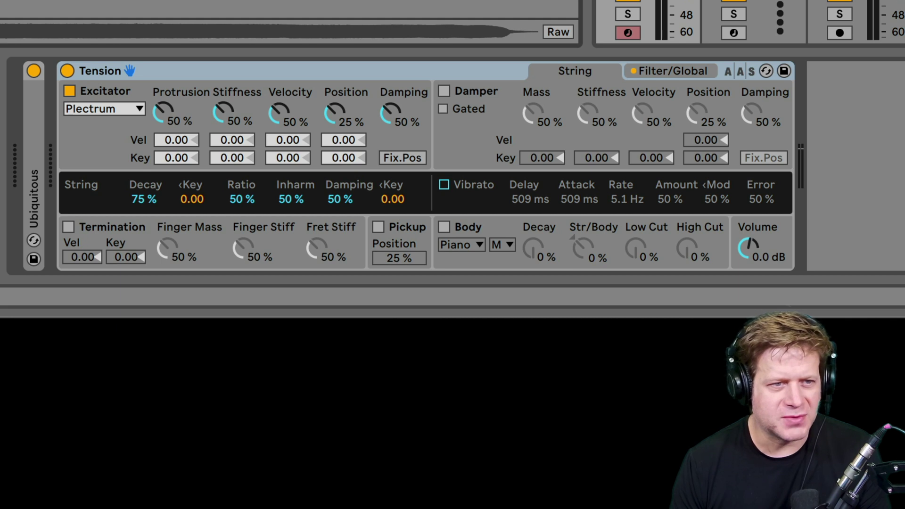
- Set Tension's excitator to Bow and raise its Force to 52%
left_click(118, 108)
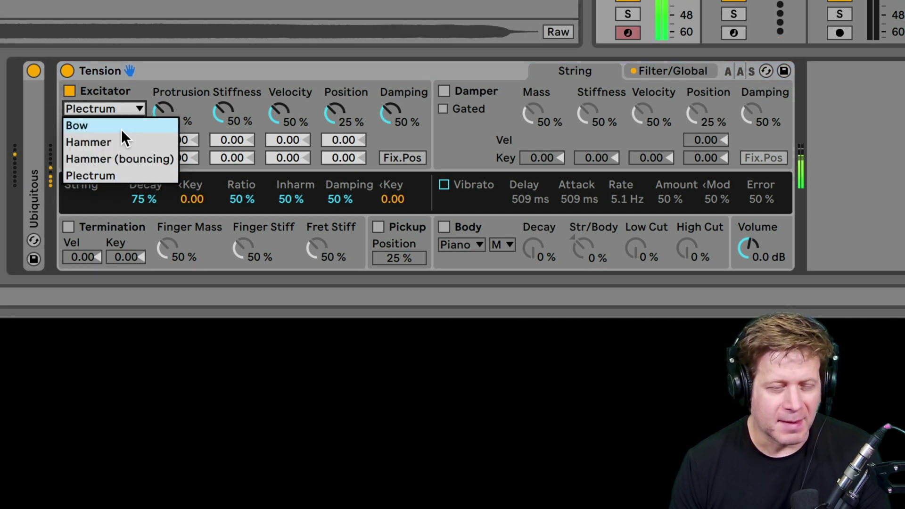
left_click(121, 129)
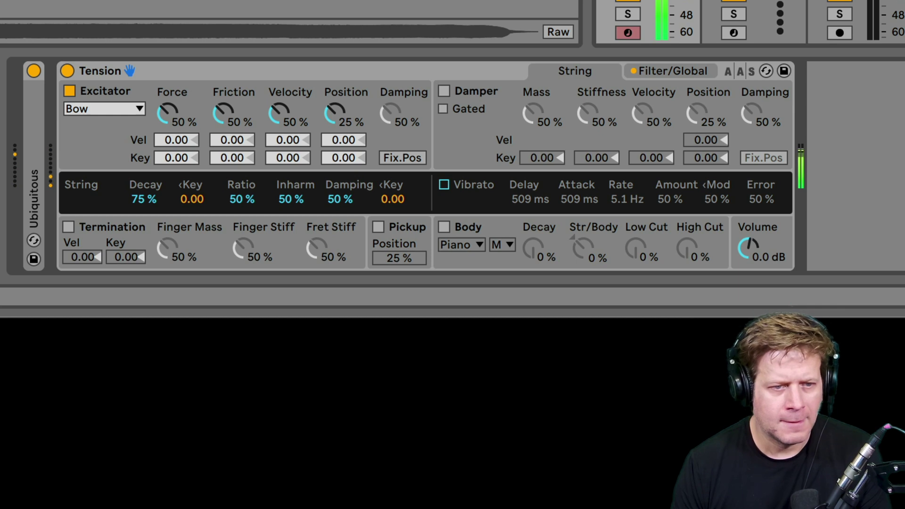
left_click_drag(178, 104, 178, 104)
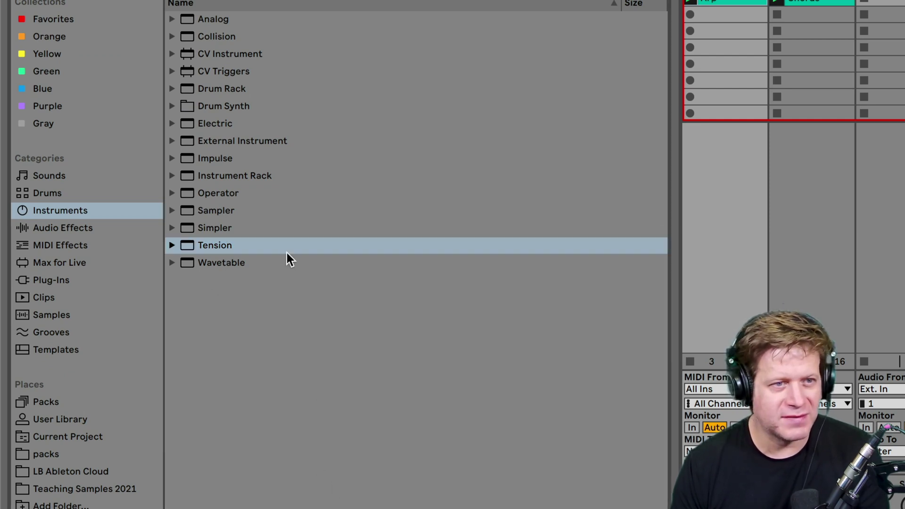
- Load Wavetable onto a new track and switch it to the expanded editing view
left_click(174, 263)
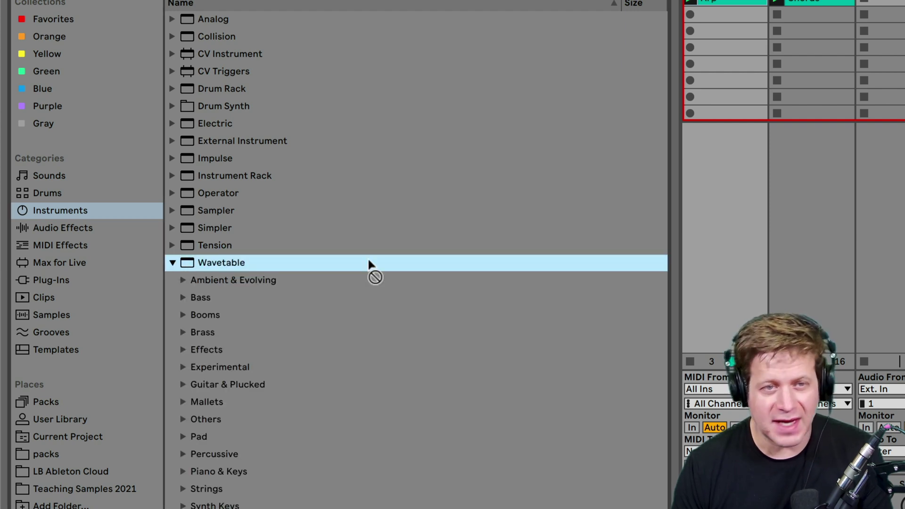
left_click_drag(474, 261, 705, 231)
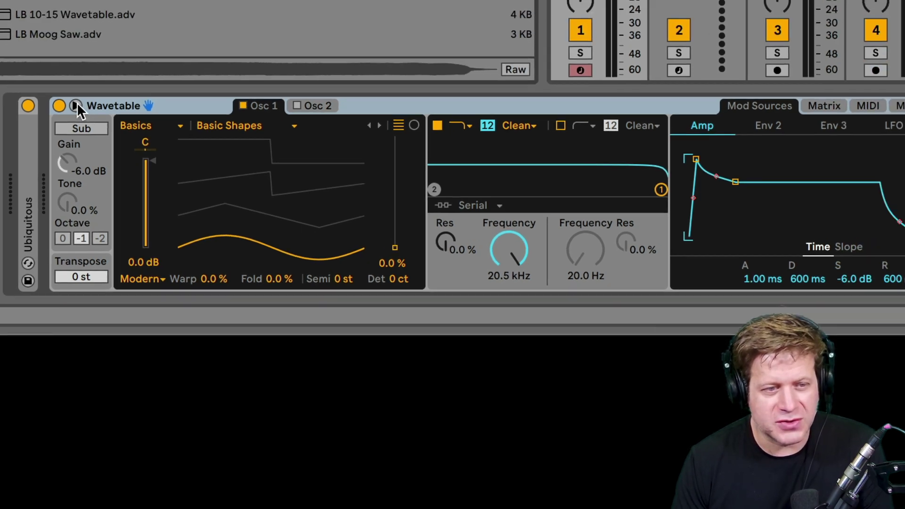
left_click(84, 70)
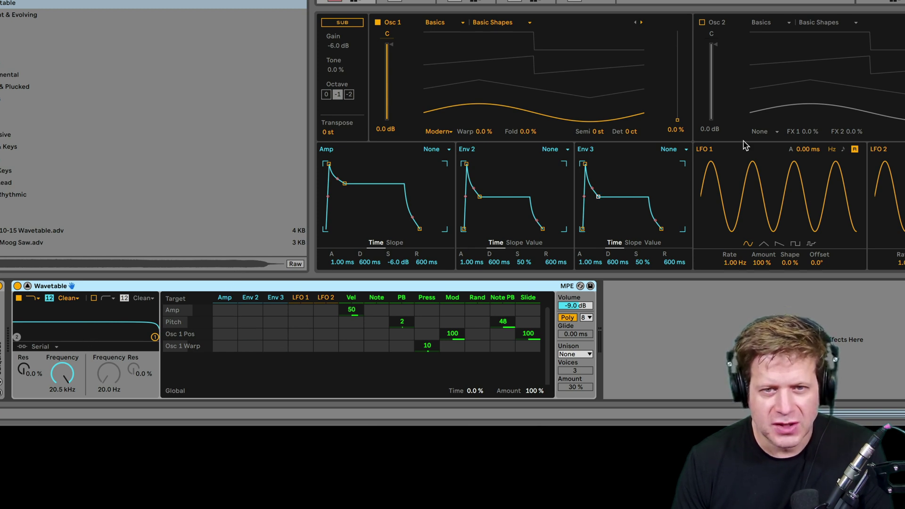
- Sweep oscillator 1's wavetable position to 69%, then audition the Collection category's Amber wavetable
left_click(678, 122)
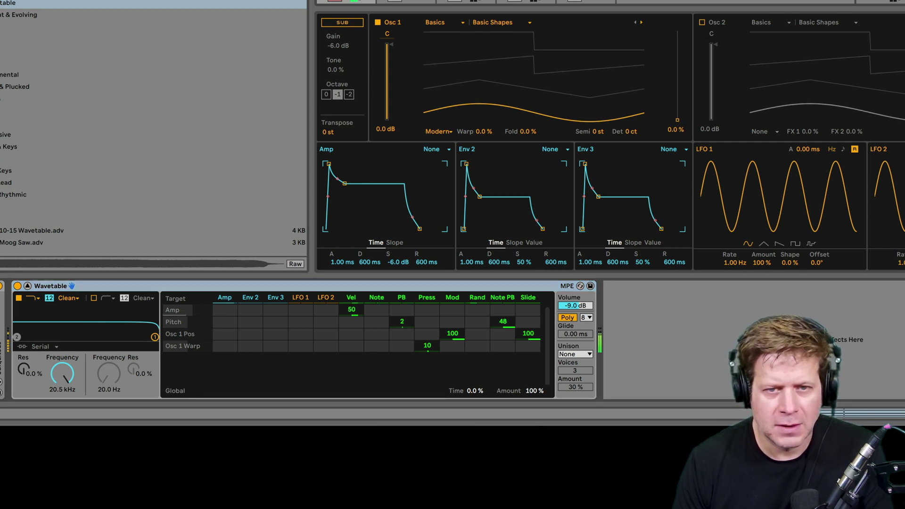
left_click_drag(680, 123, 680, 59)
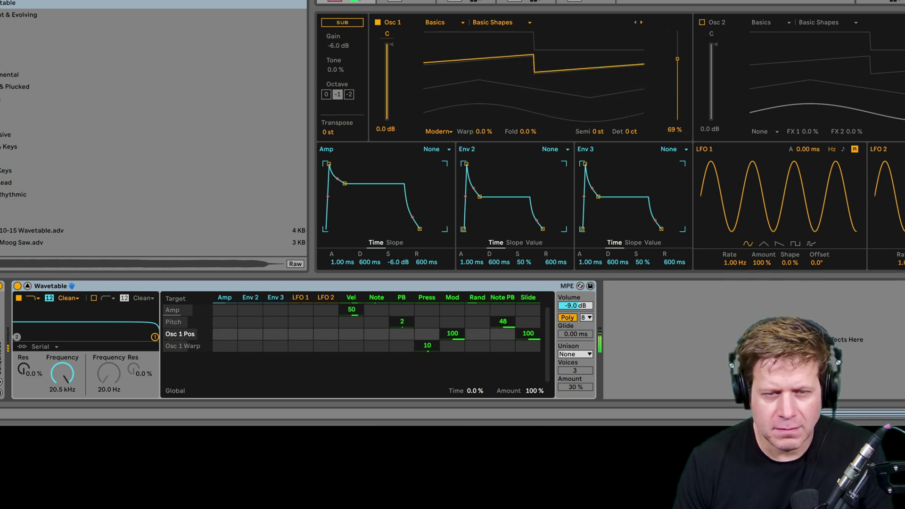
left_click(448, 22)
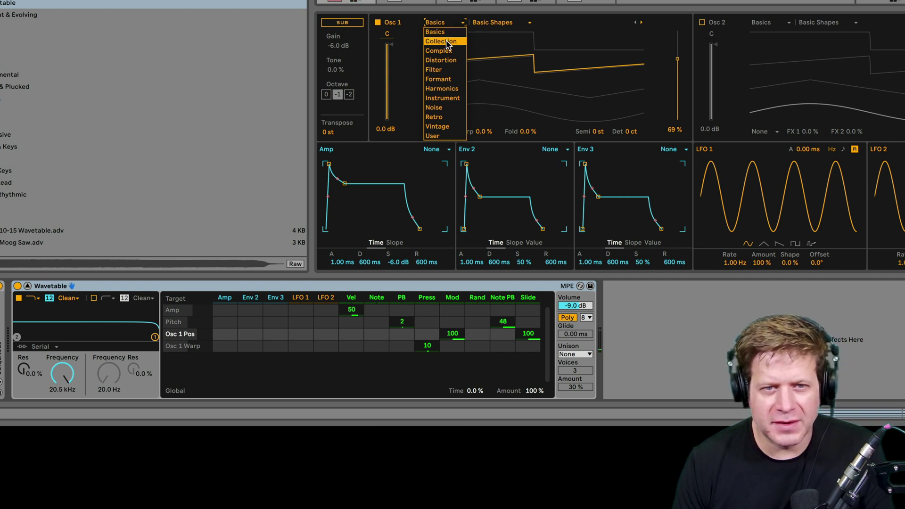
left_click(445, 41)
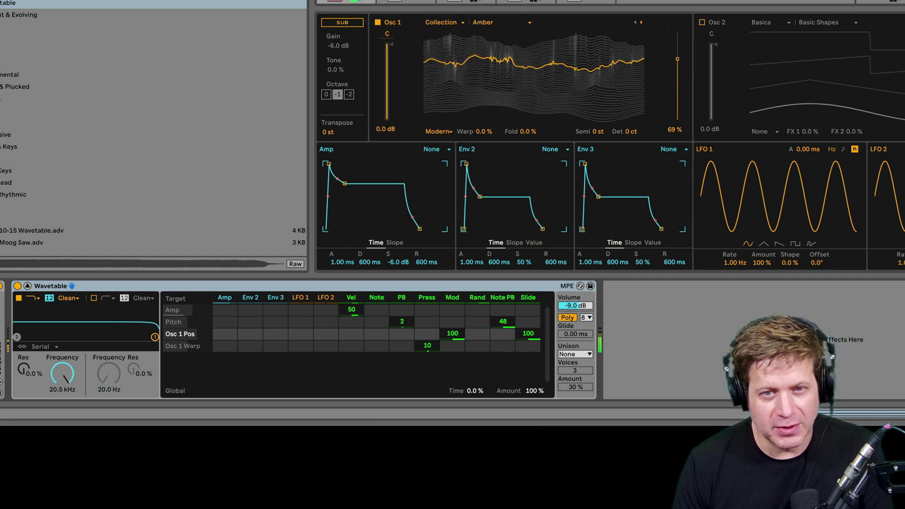
mouse_move(677, 59)
left_mouse_down()
mouse_move(678, 109)
mouse_move(677, 57)
left_mouse_up()
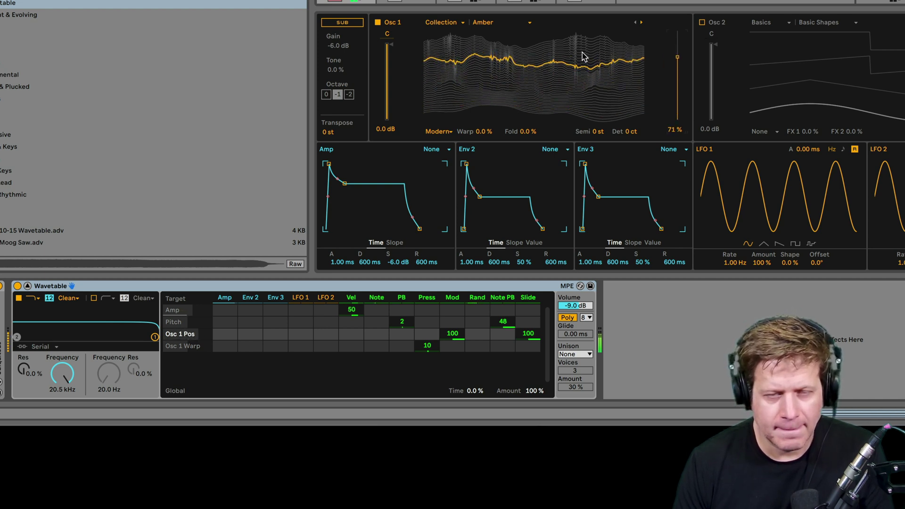
- Try the Instrument Piano wavetable from 12% to 71% position, then return to Basics
left_click(455, 24)
left_click(452, 99)
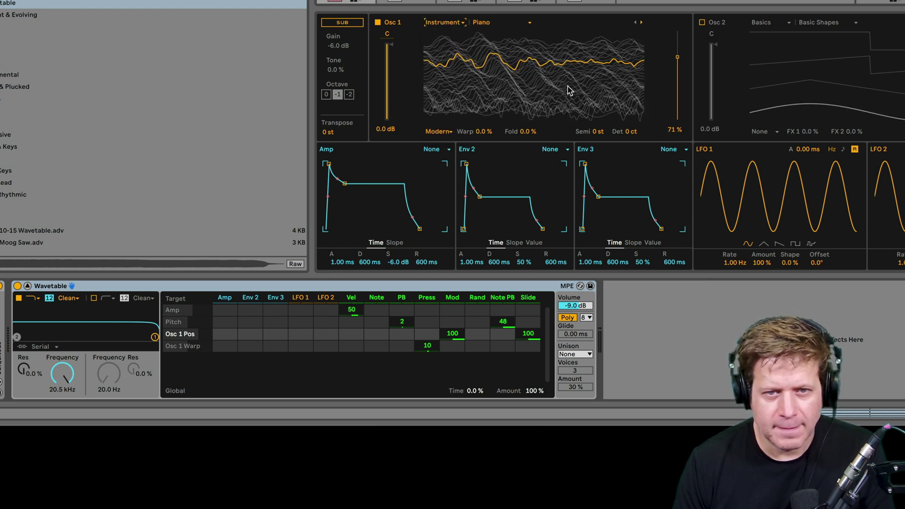
left_click_drag(677, 60, 678, 110)
left_click_drag(534, 110, 535, 65)
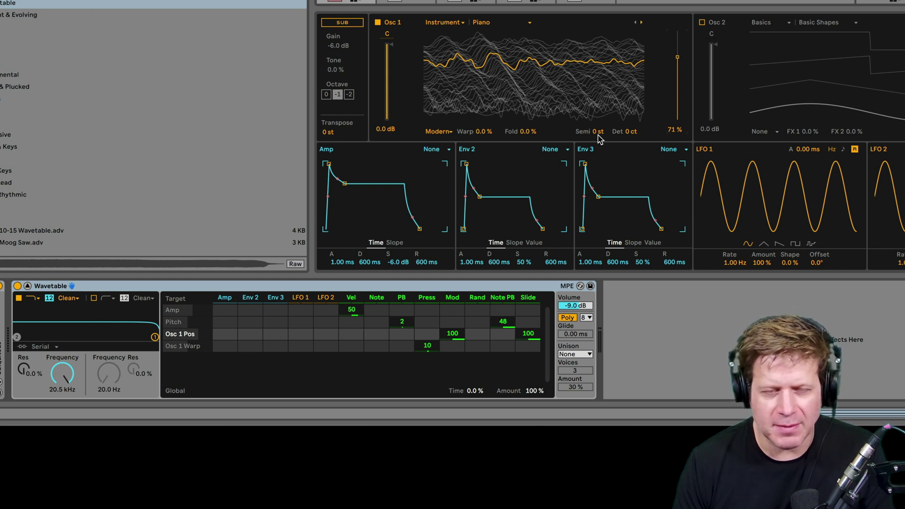
left_click(449, 24)
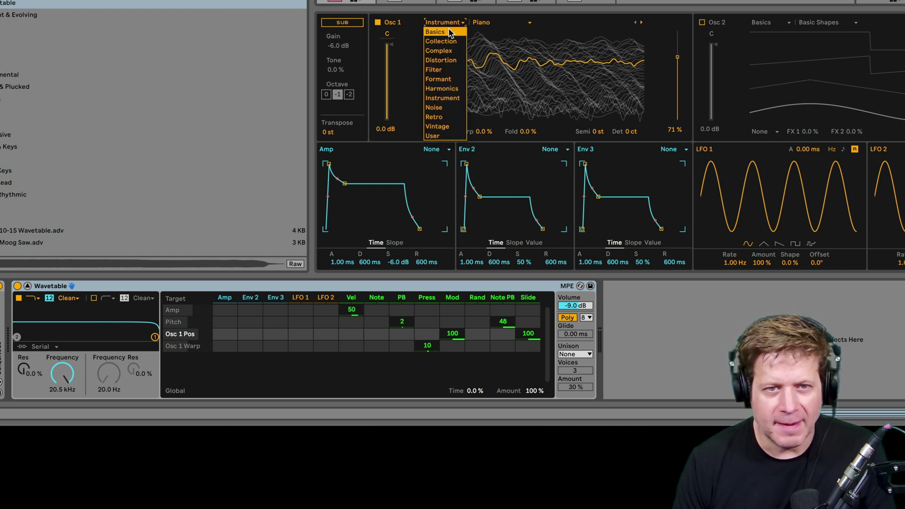
left_click(439, 30)
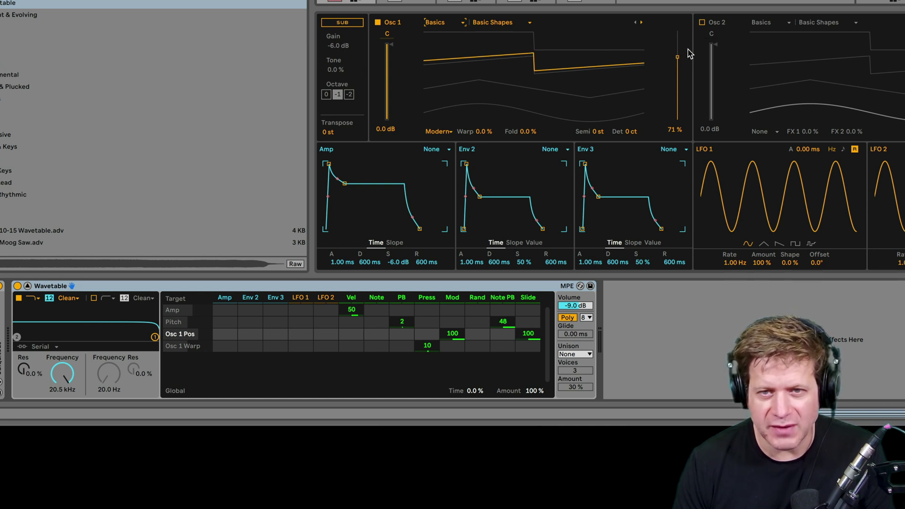
- Enable oscillator 2, set filter 1 cutoff to 213 Hz with 19% resonance, and Env 2 modulation 59
left_click(702, 23)
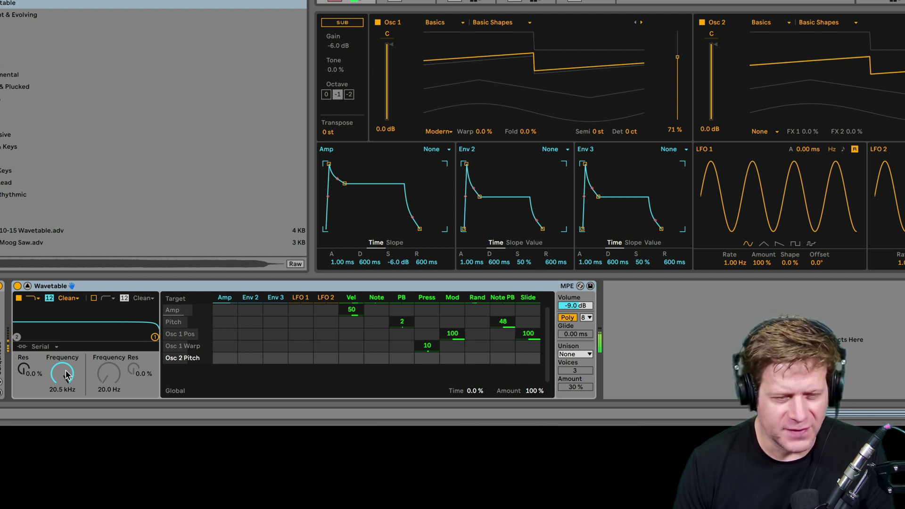
left_click_drag(62, 374, 62, 414)
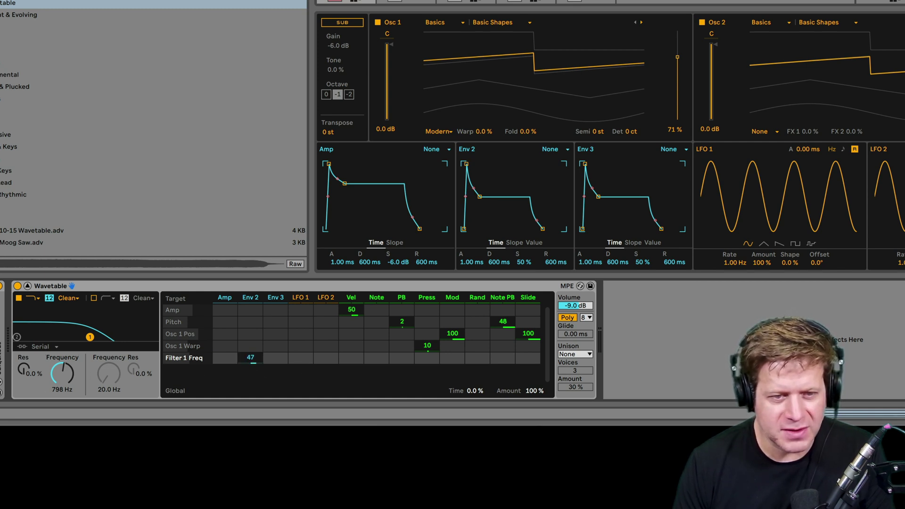
left_click_drag(250, 358, 250, 351)
left_click_drag(62, 373, 62, 398)
left_click_drag(23, 370, 62, 378)
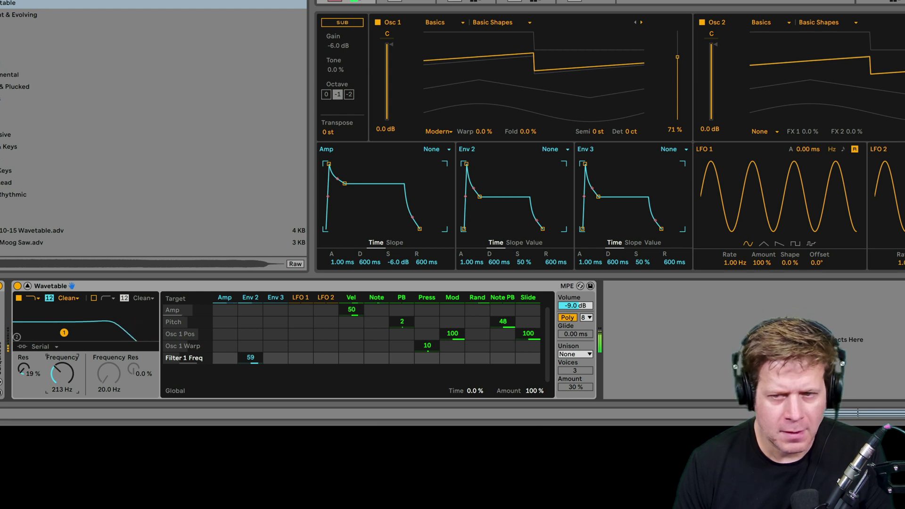
- Try Shimmer unison, lower its amount to 14%, then switch to Classic mode with 3 voices
left_click(584, 357)
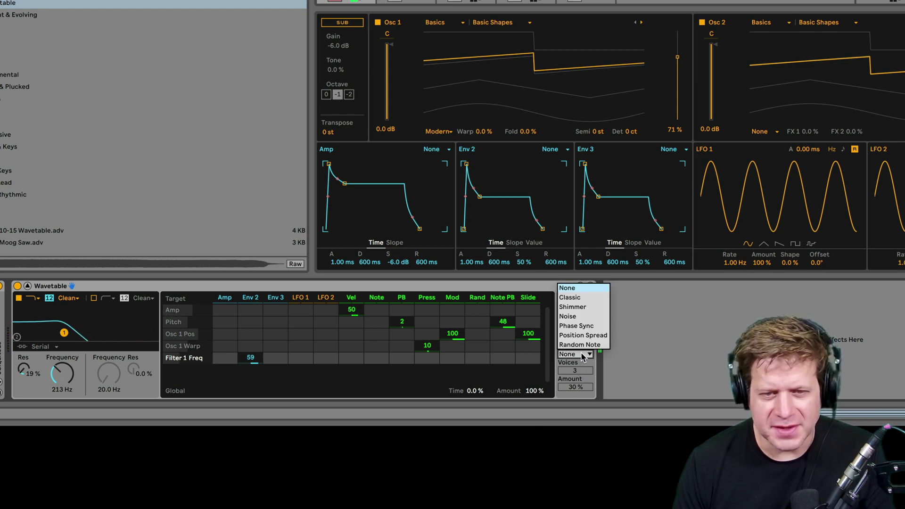
left_click(581, 310)
left_click_drag(581, 387, 581, 392)
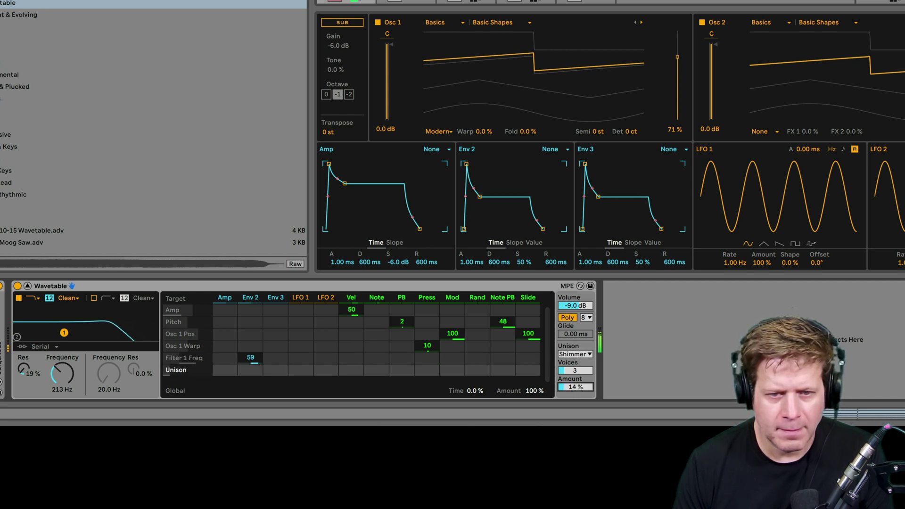
left_click(577, 355)
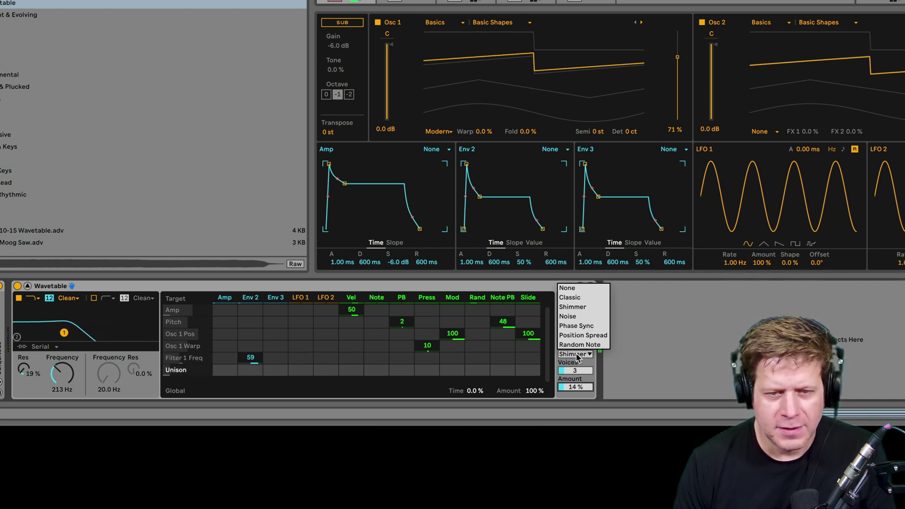
left_click(574, 298)
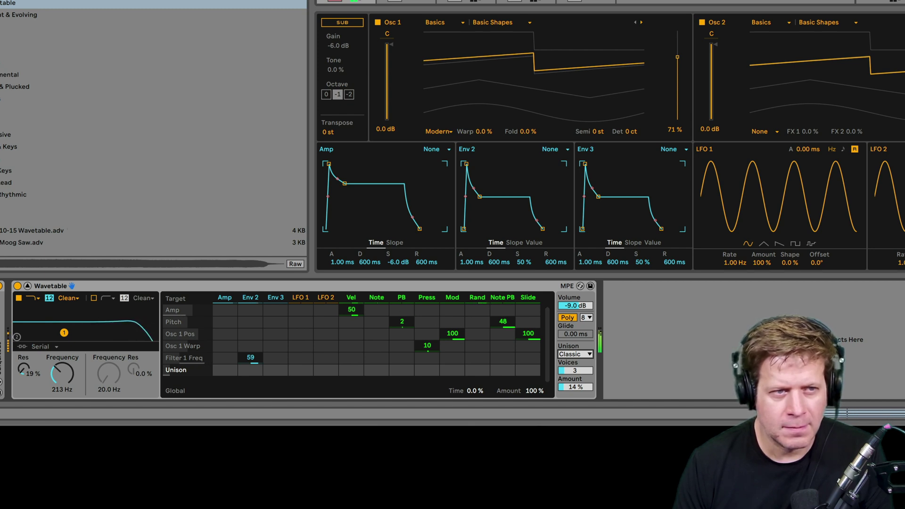
key("Left")
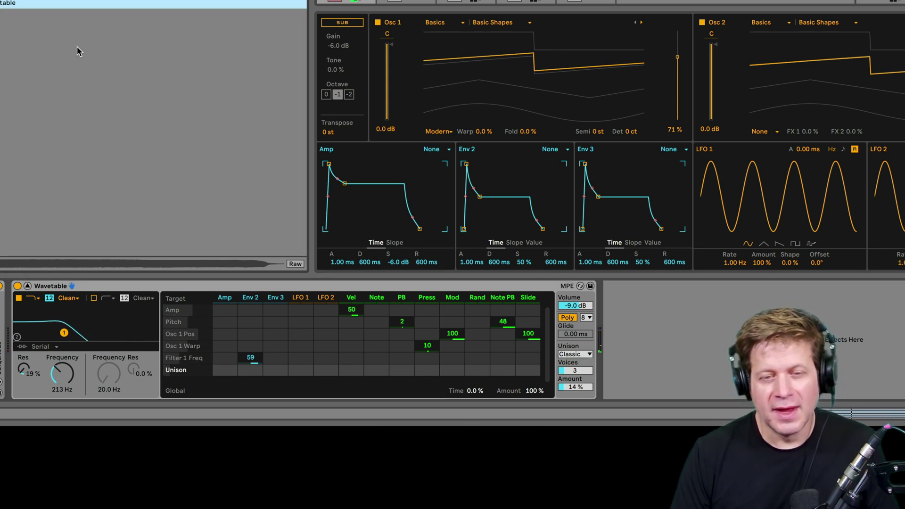